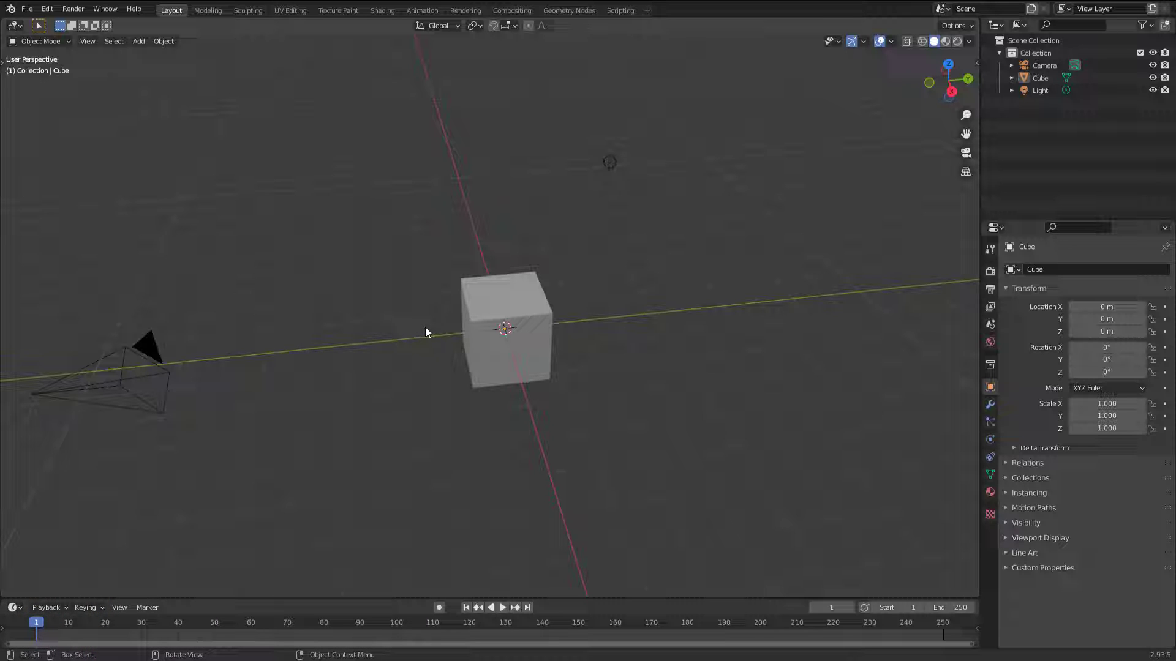
mouse_move(428, 337)
middle_mouse_down()
mouse_move(457, 322)
mouse_move(419, 338)
mouse_move(432, 337)
middle_mouse_up()
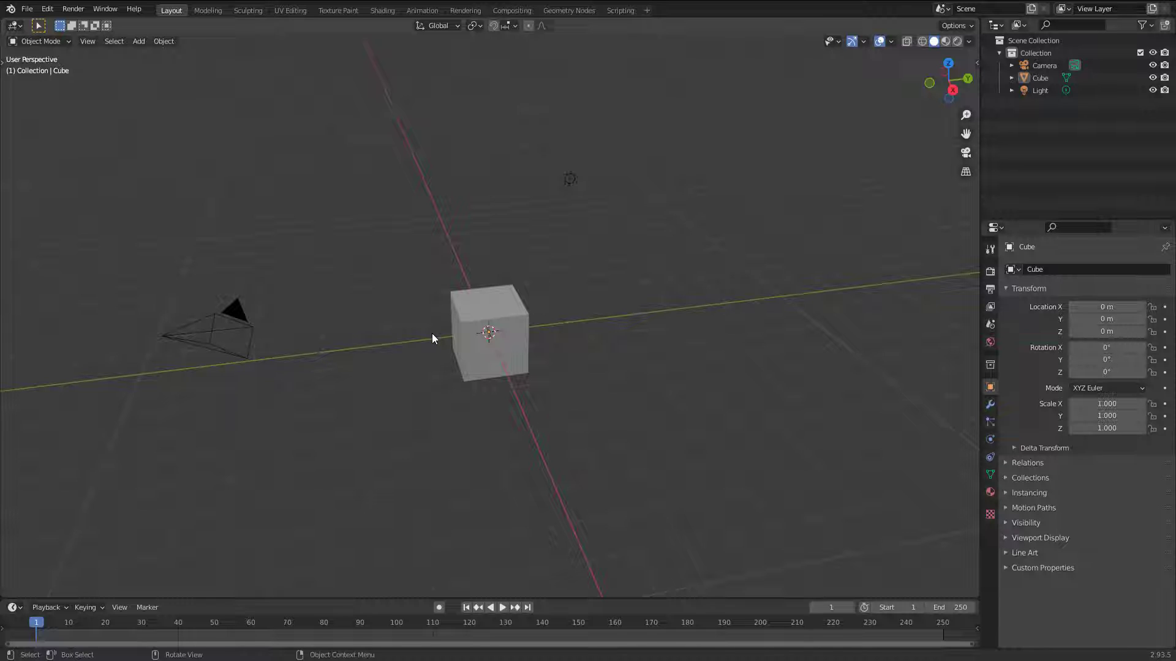
middle_click_drag(358, 259, 344, 265)
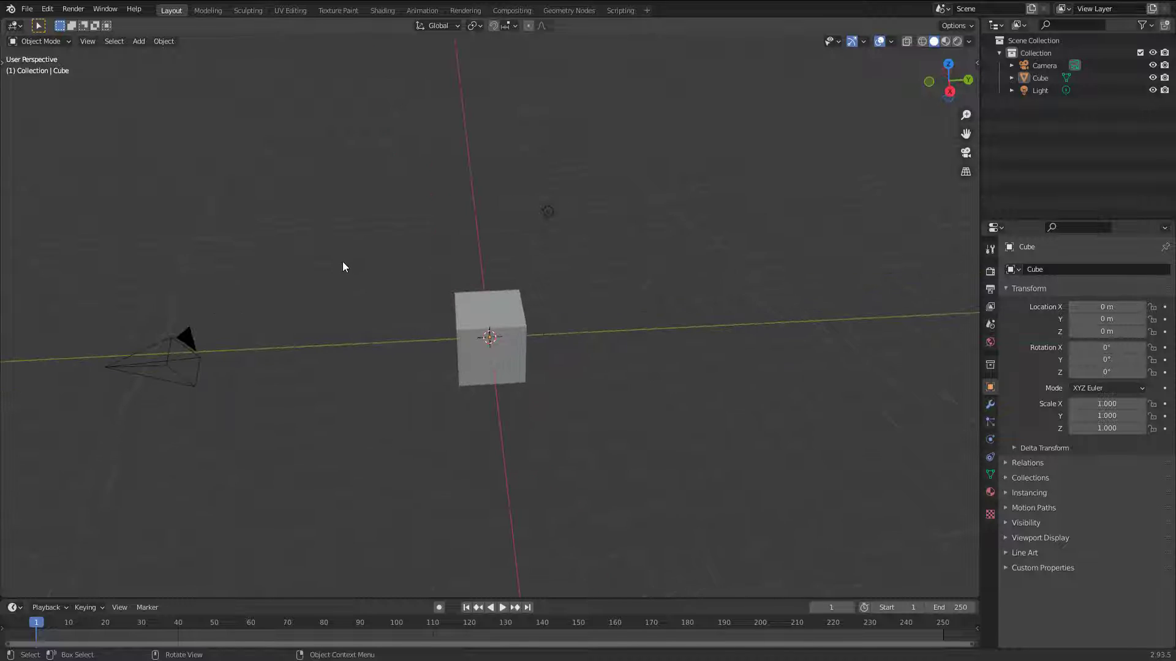
mouse_move(429, 300)
middle_mouse_down()
mouse_move(464, 296)
mouse_move(437, 294)
mouse_move(427, 325)
mouse_move(443, 306)
middle_mouse_up()
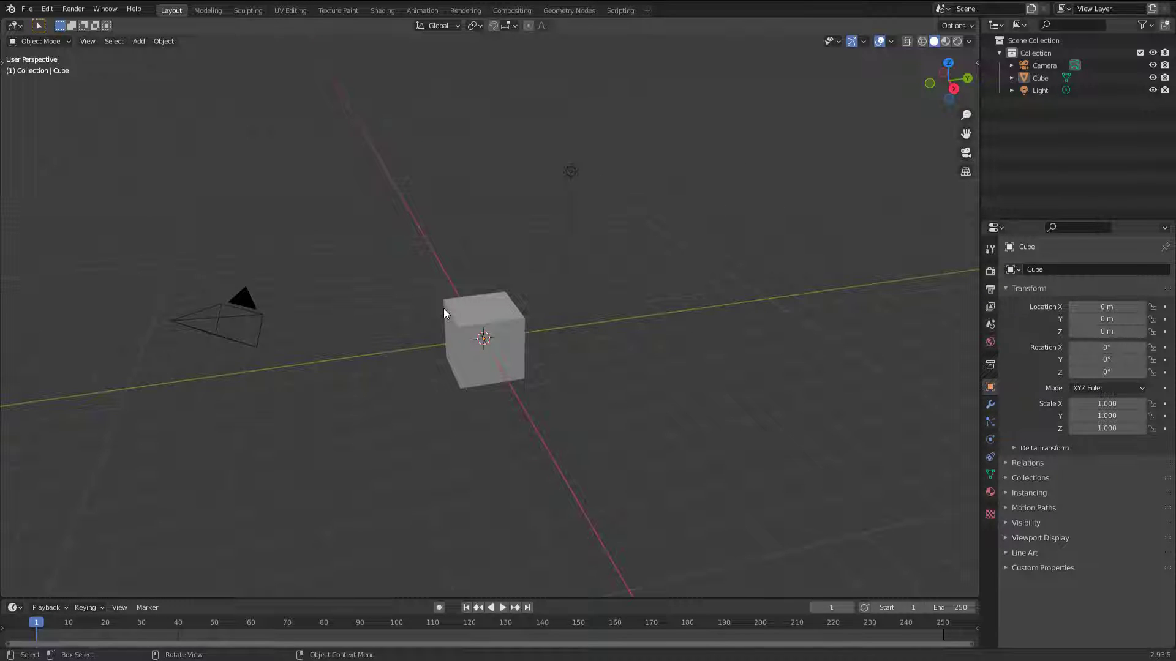
Step: Maximize the 3D viewport, the Outliner and the Properties editor one at a time, restoring the layout after each
key("ctrl+space")
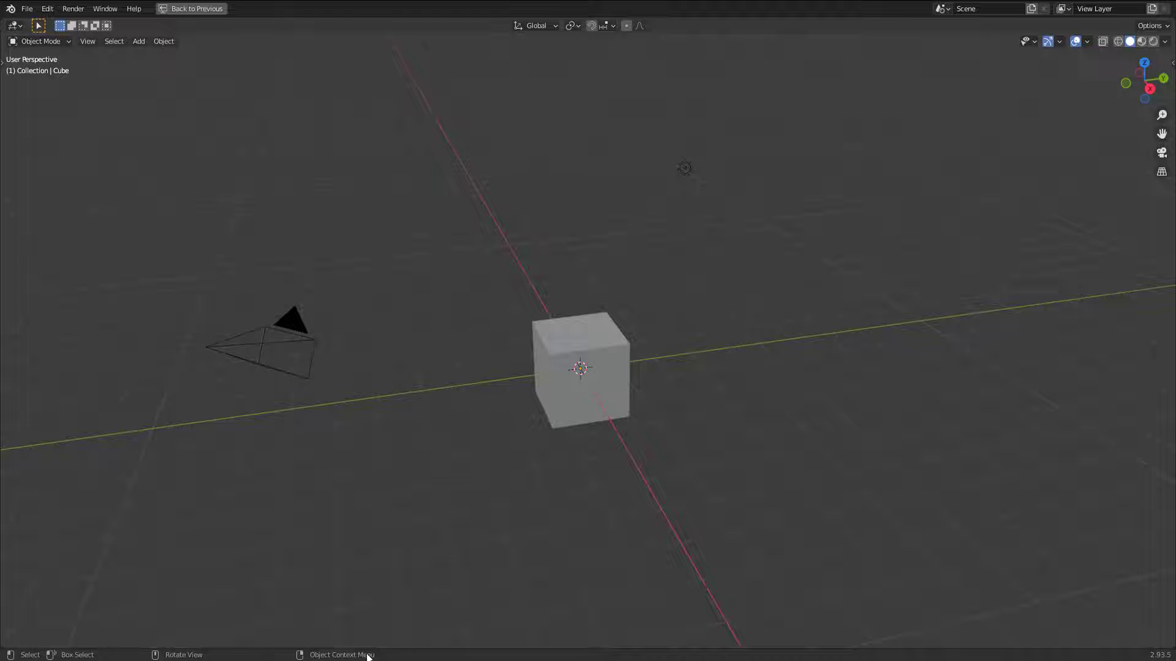
key("ctrl+space")
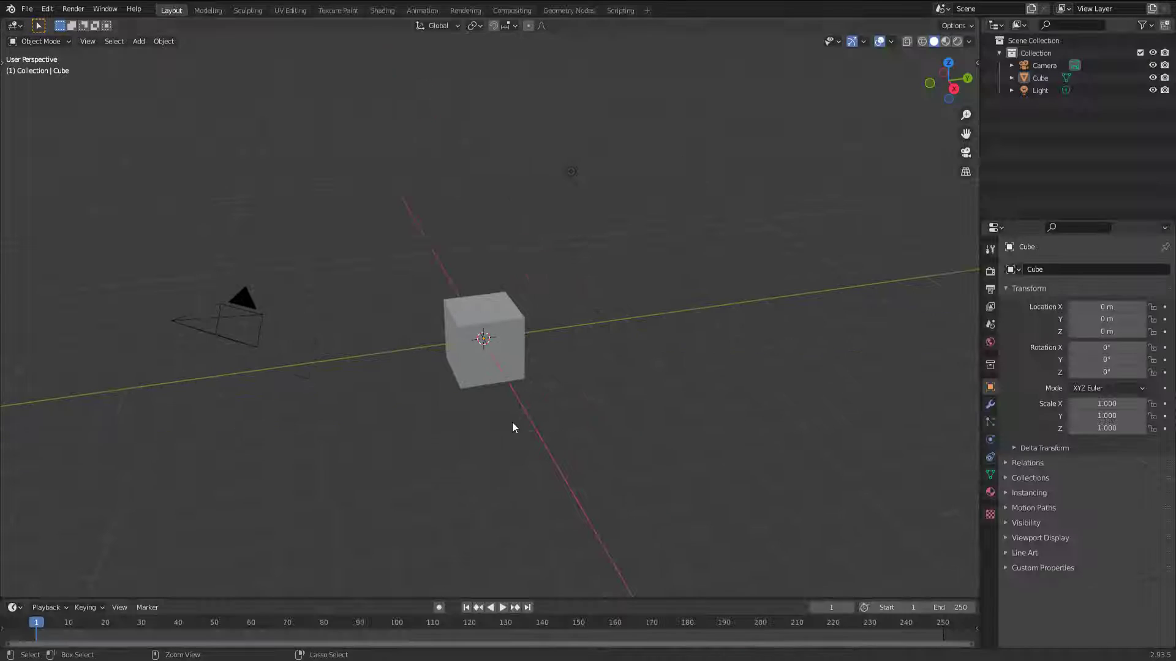
key("ctrl+space")
key("ctrl+space")
key("ctrl+space")
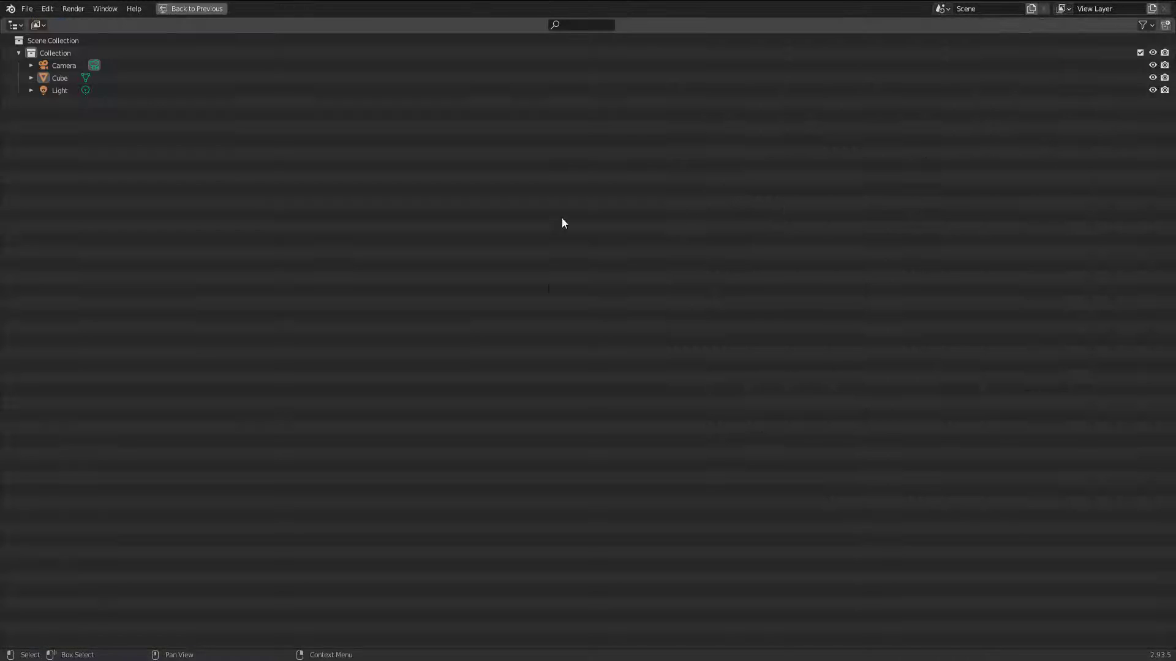
key("ctrl+space")
key("ctrl+space")
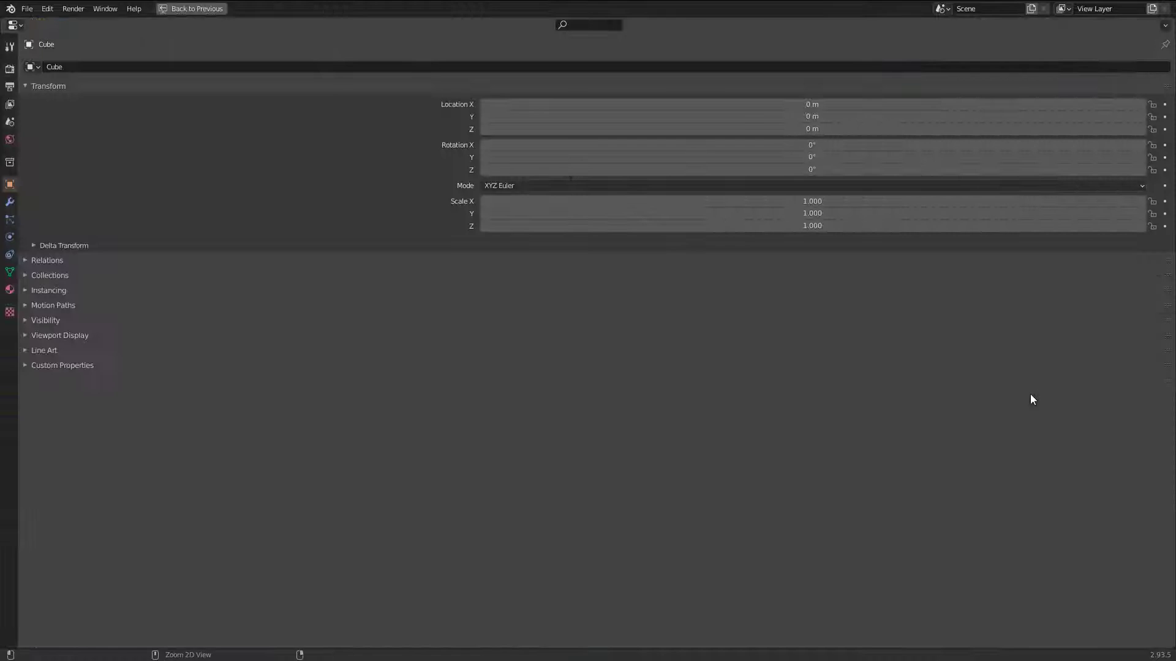
key("ctrl+space")
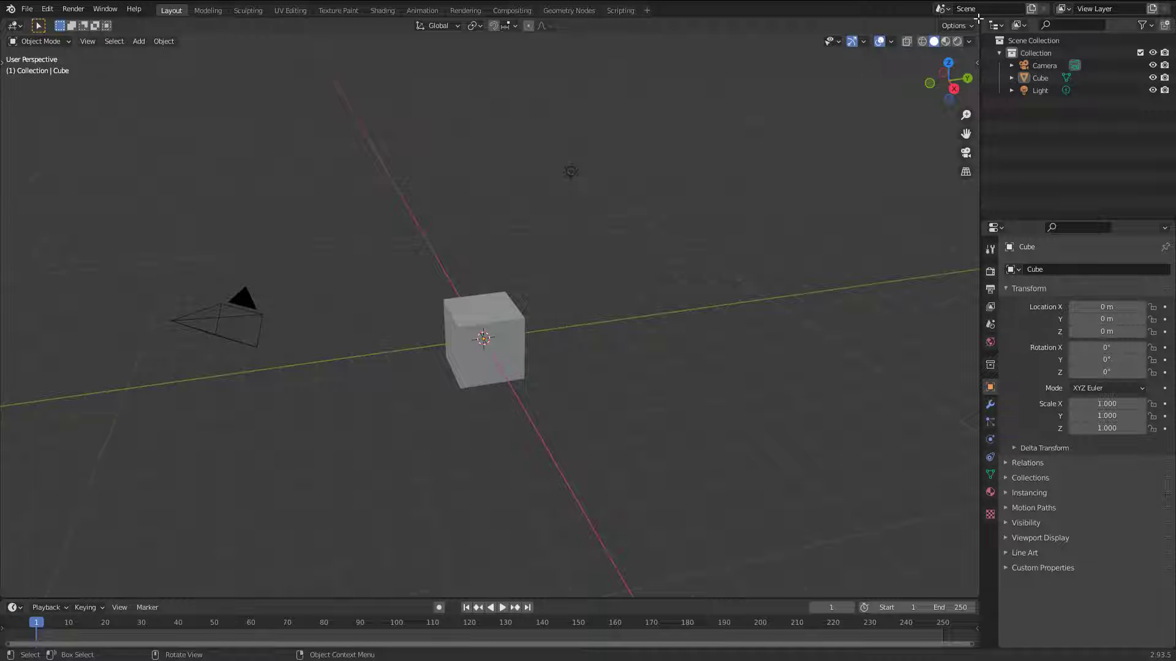
Step: Split the 3D viewport into two side-by-side areas and make the new one an Image Editor, maximizing and restoring it once
left_click_drag(978, 19, 524, 245)
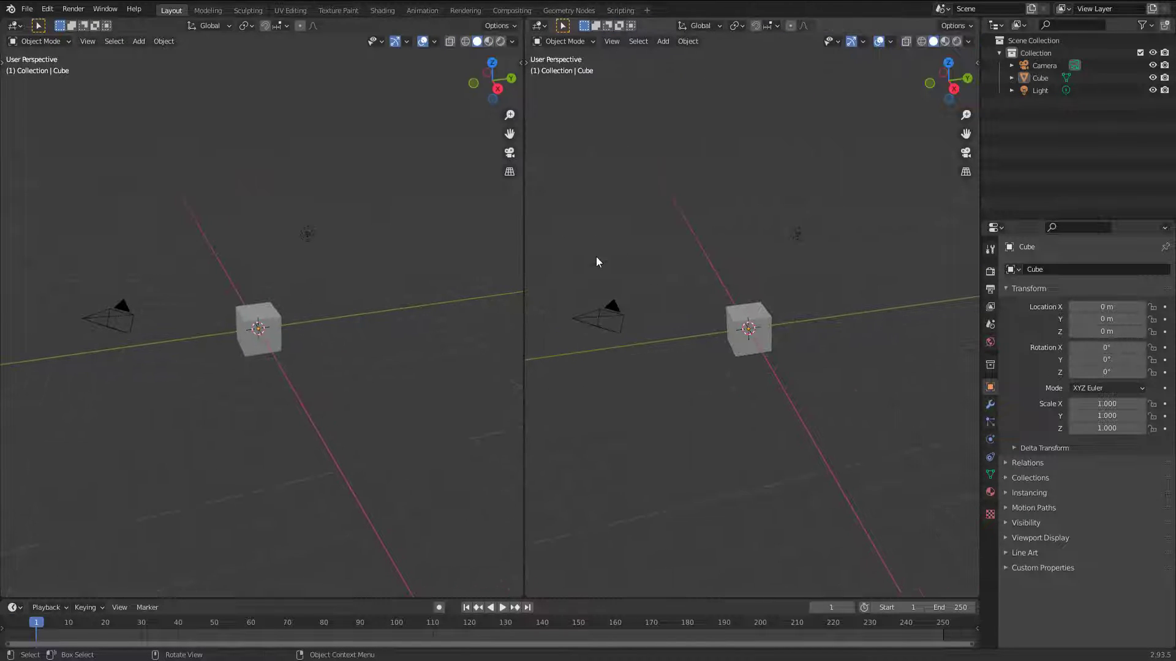
left_click(539, 25)
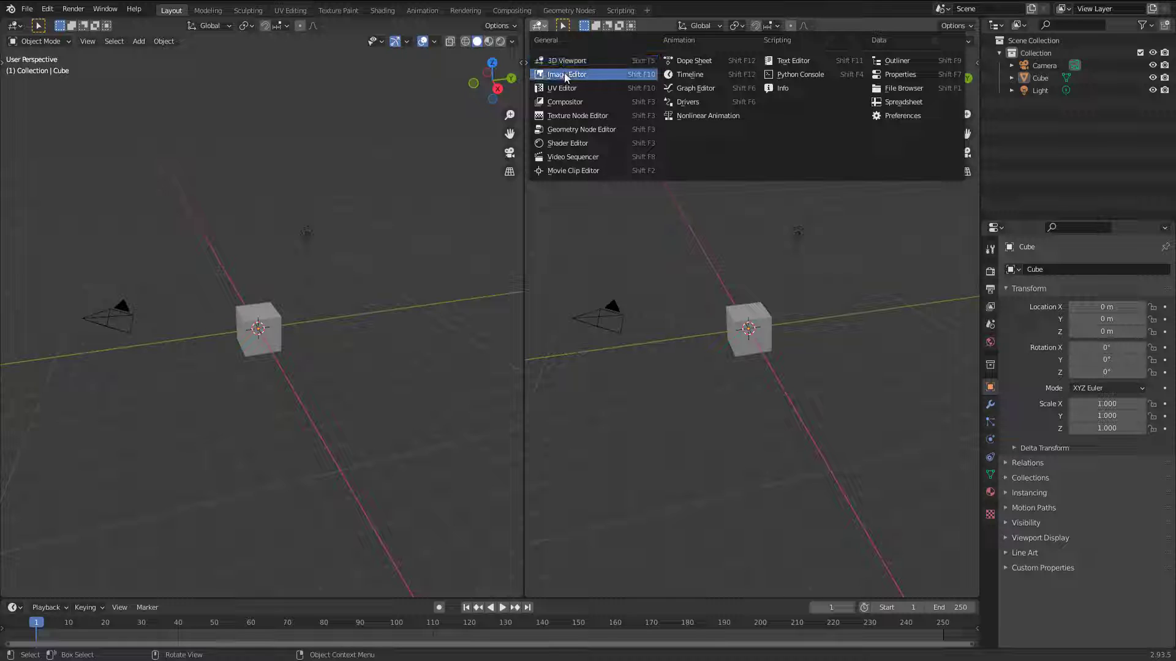
left_click(564, 74)
key("ctrl+space")
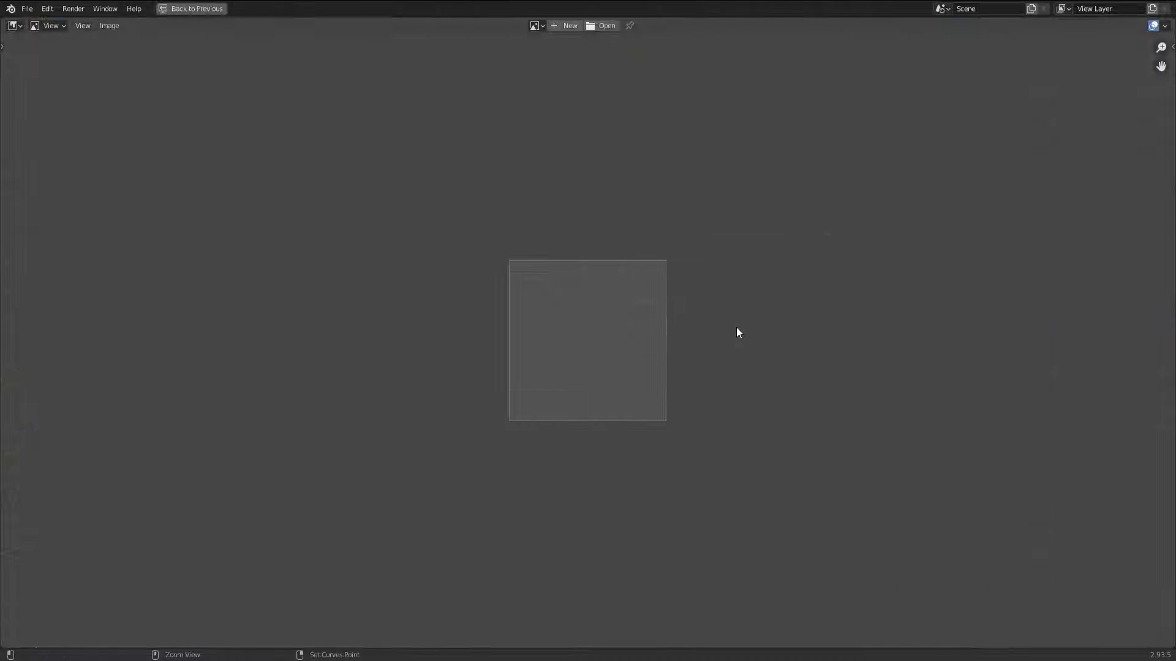
key("ctrl+space")
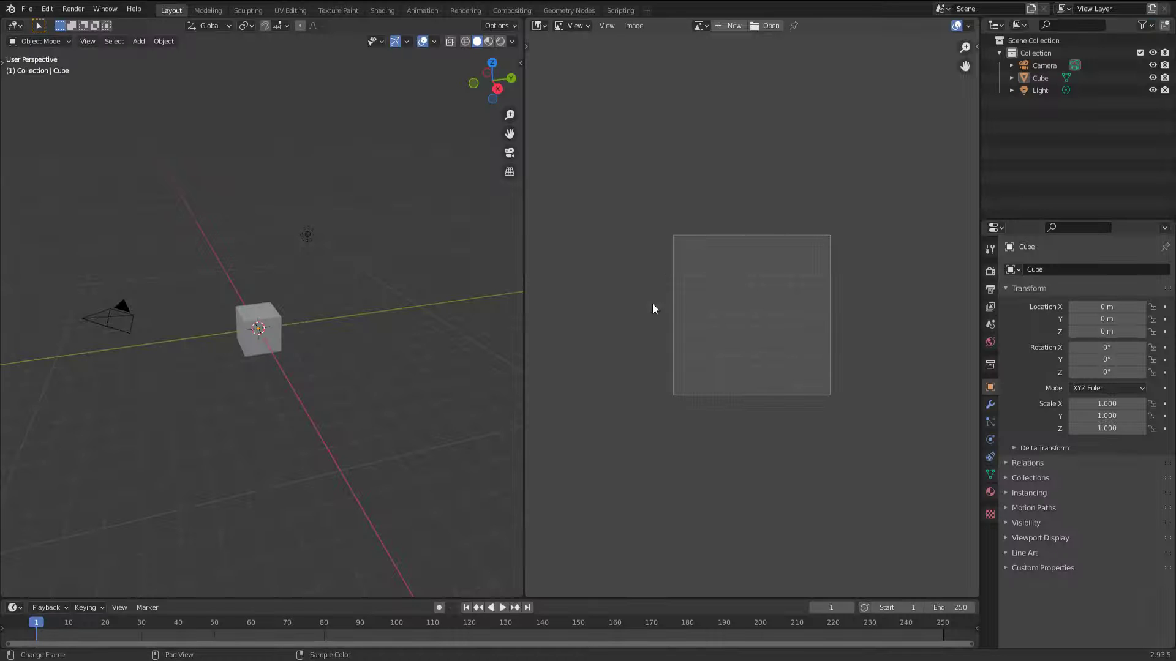
Step: Join the two areas so the 3D viewport replaces the Image Editor
right_click(524, 213)
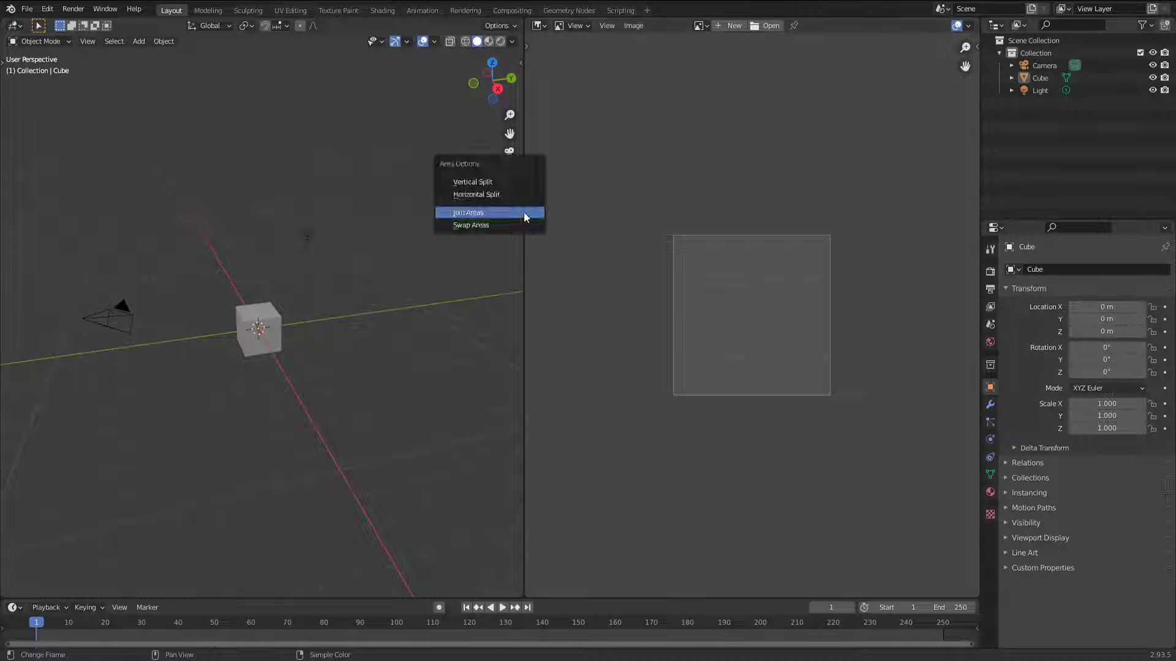
left_click(523, 212)
left_click(758, 322)
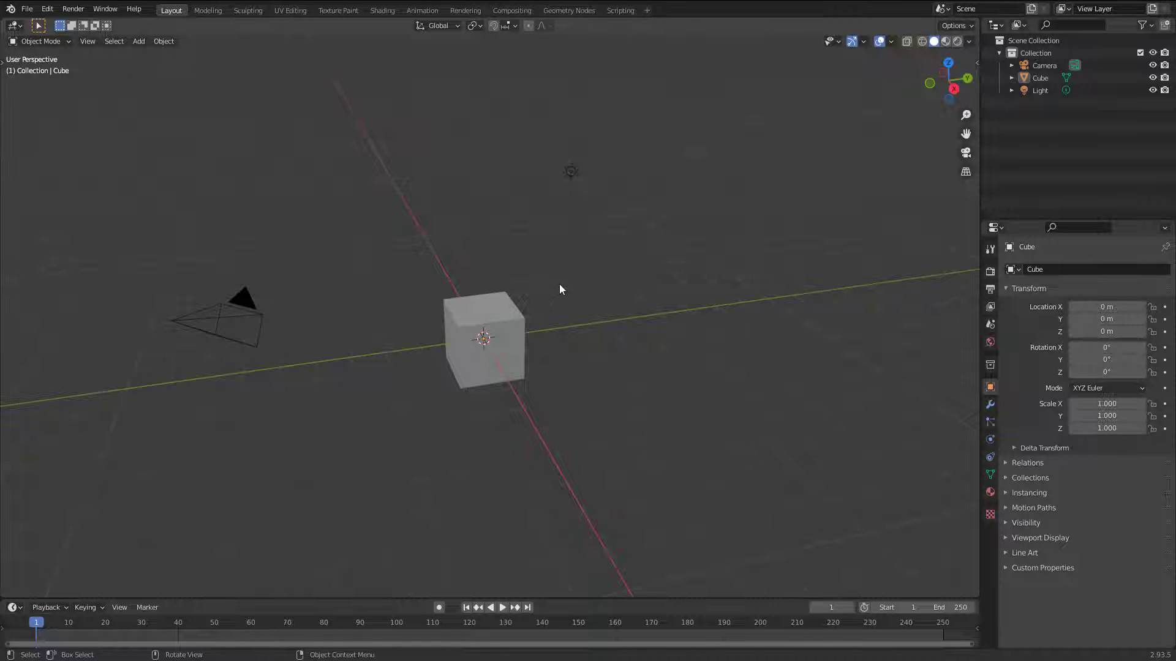
Step: Switch the 3D viewport to fullscreen with all bars hidden and return to the normal layout
mouse_move(560, 285)
middle_mouse_down()
mouse_move(528, 282)
mouse_move(539, 284)
middle_mouse_up()
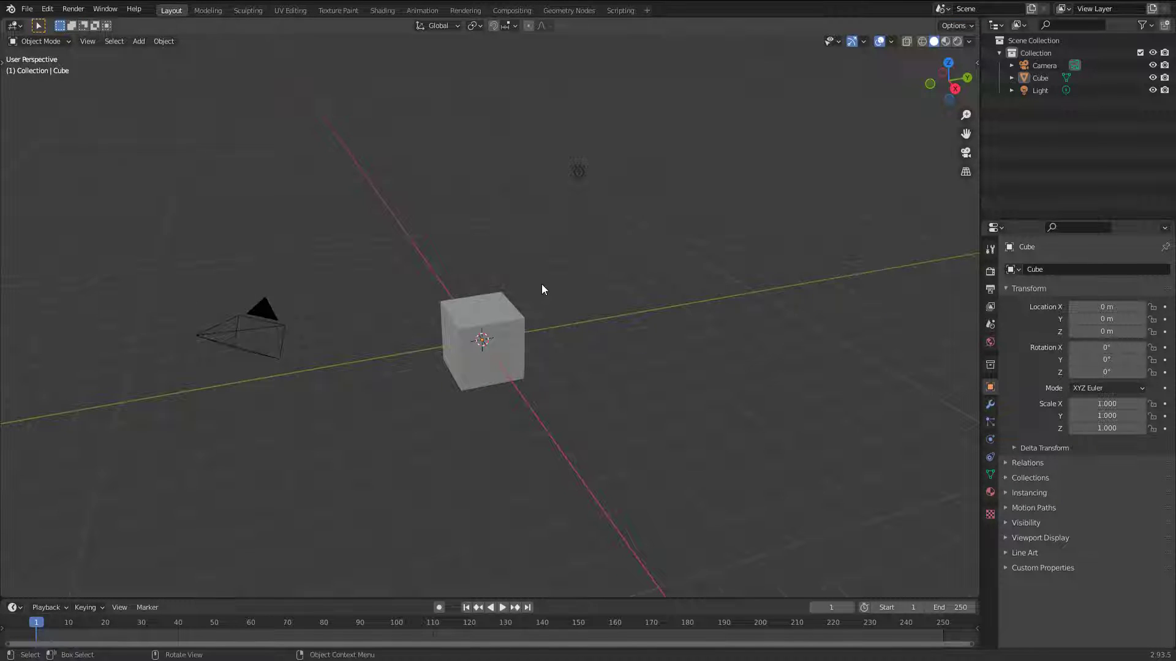
key("ctrl+alt+space")
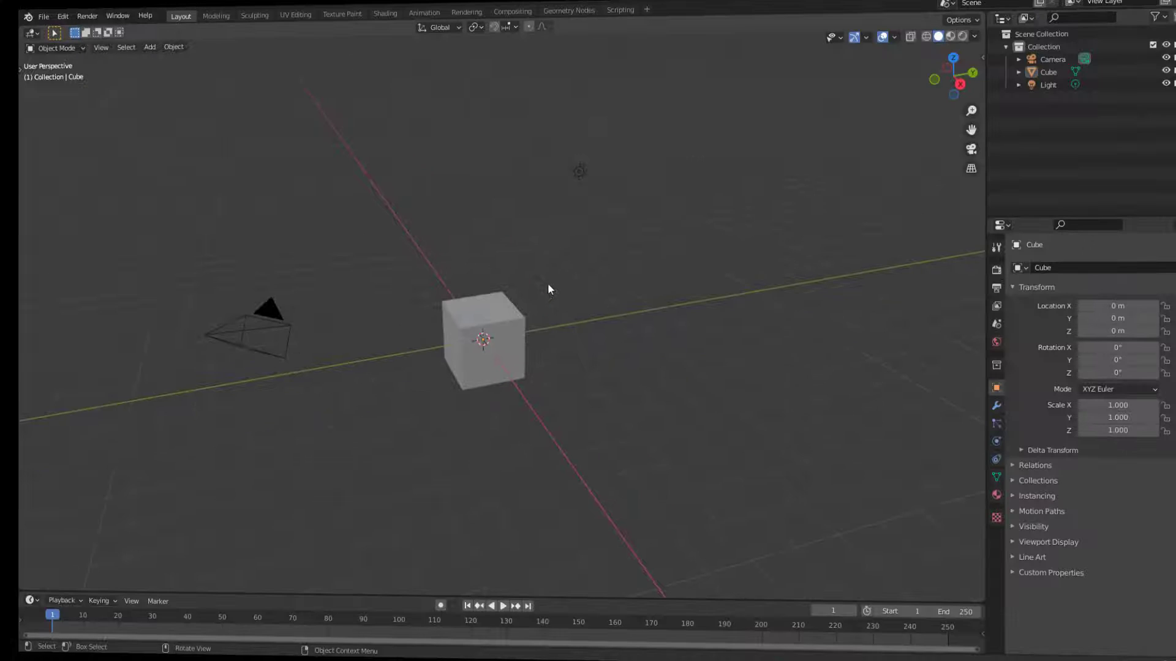
key("ctrl")
key("ctrl+alt+space")
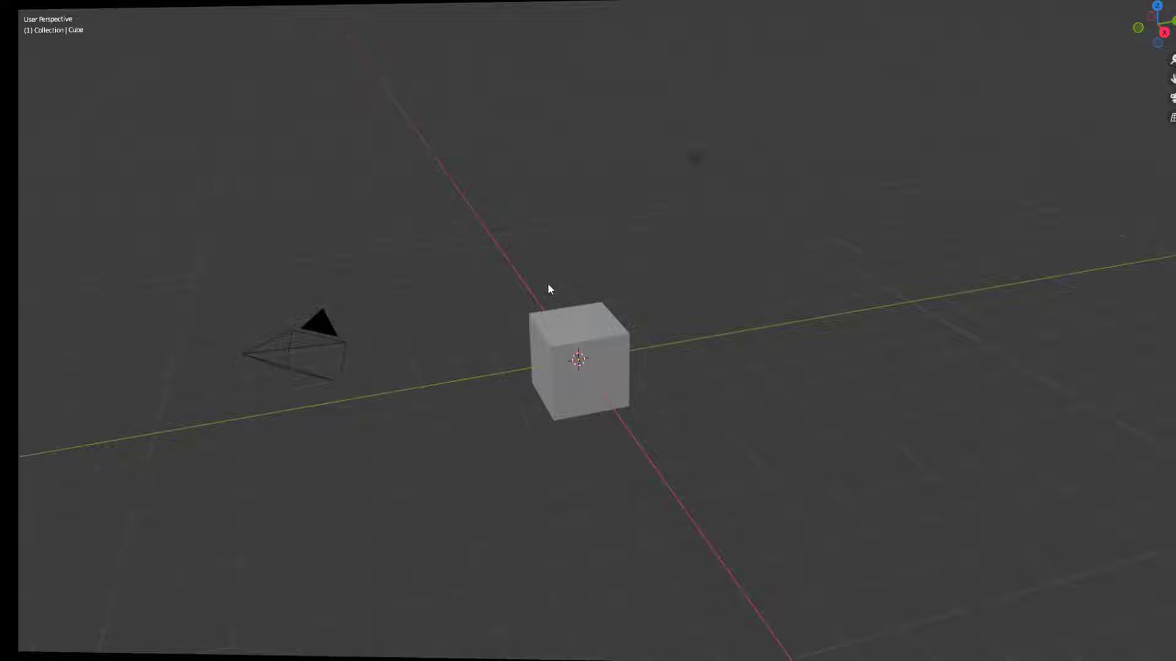
key("ctrl+alt+space")
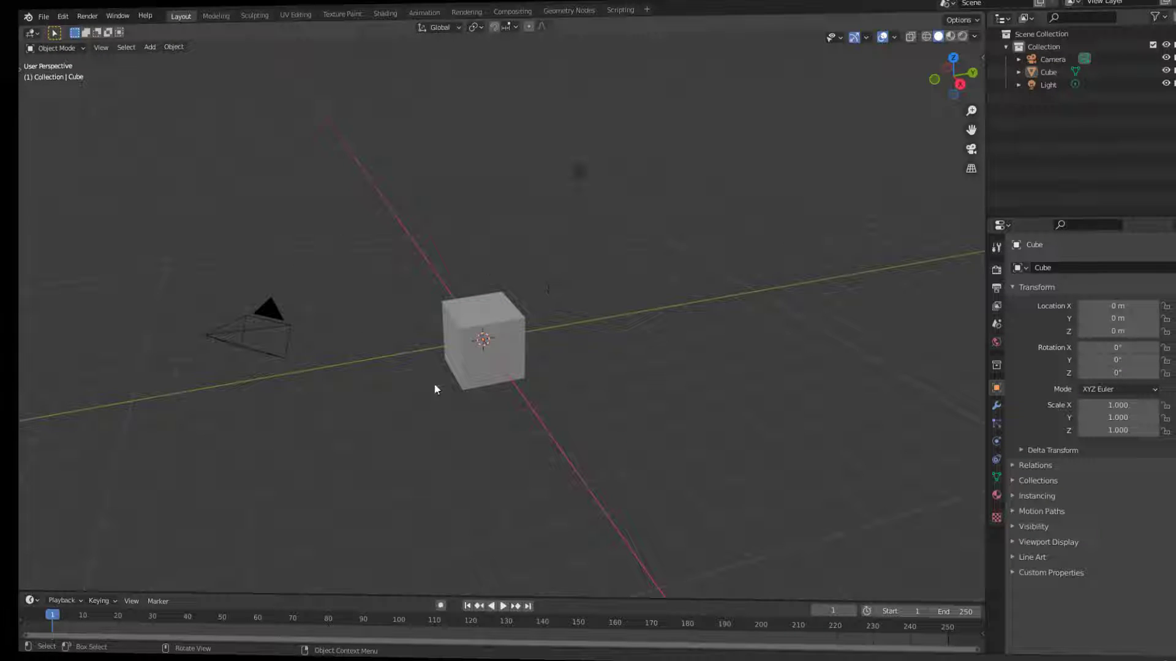
Step: Enlarge the contents of the Properties editor slightly
middle_click_drag(515, 362, 598, 332)
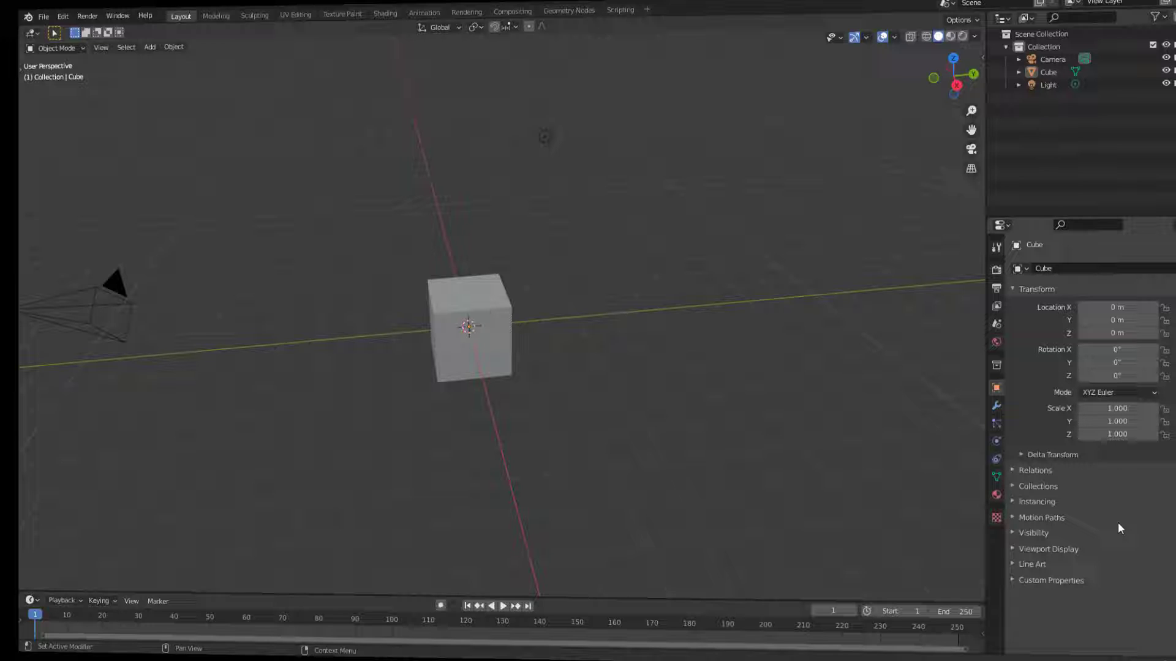
middle_click_drag(1116, 535, 1117, 533, "ctrl")
middle_click_drag(1117, 473, 1122, 398, "ctrl")
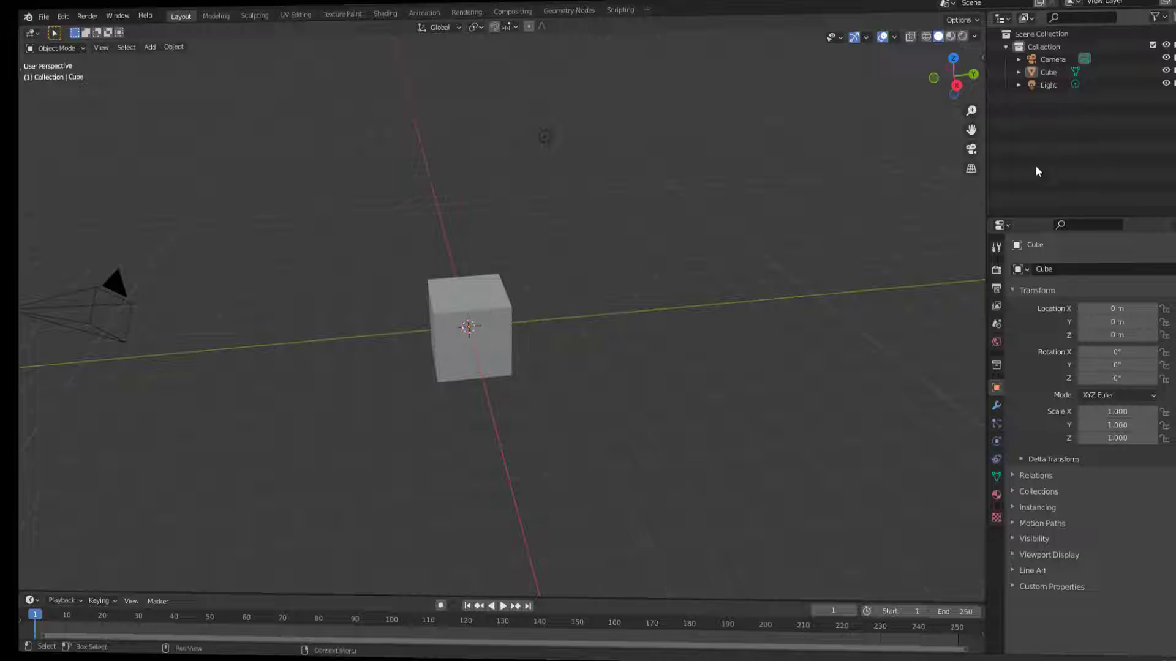
middle_click_drag(548, 286, 589, 314)
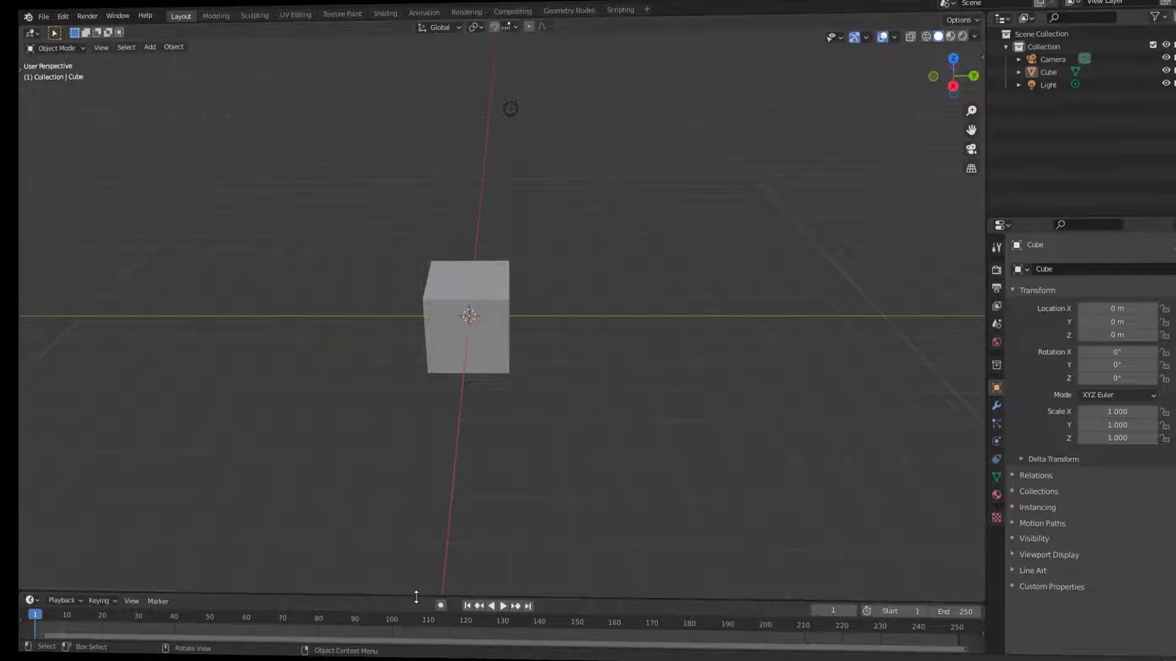
Step: Make the timeline area taller and zoom its frame range in and out
left_click_drag(414, 593, 417, 530)
scroll(422, 606, "down", 3)
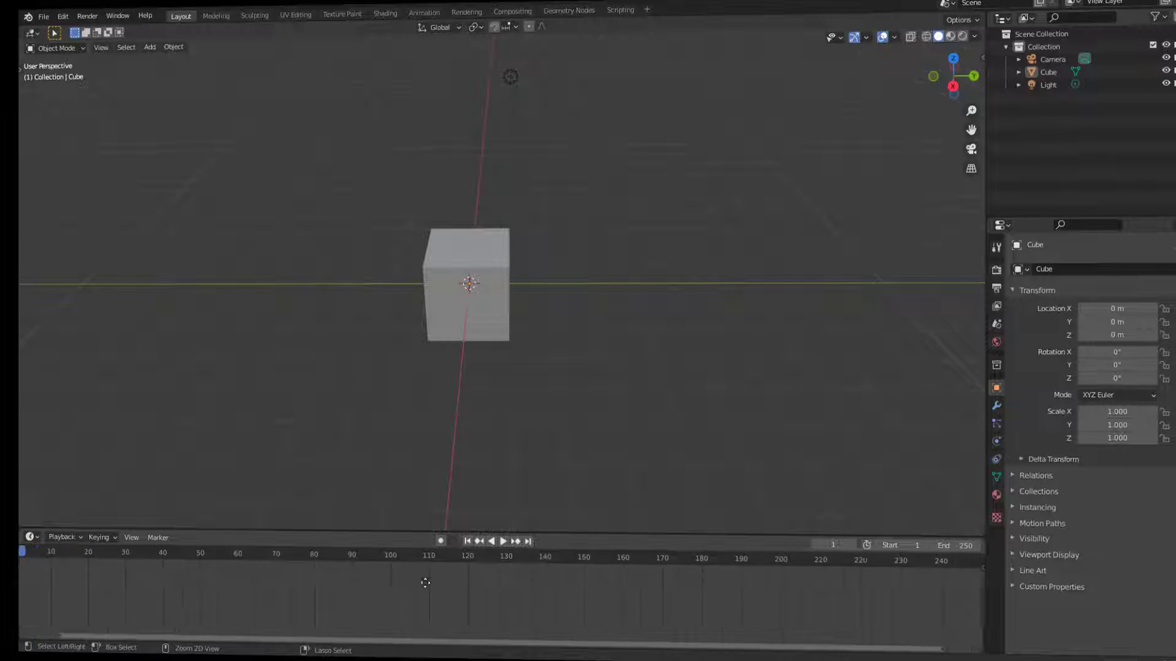
scroll(414, 572, "up", 3)
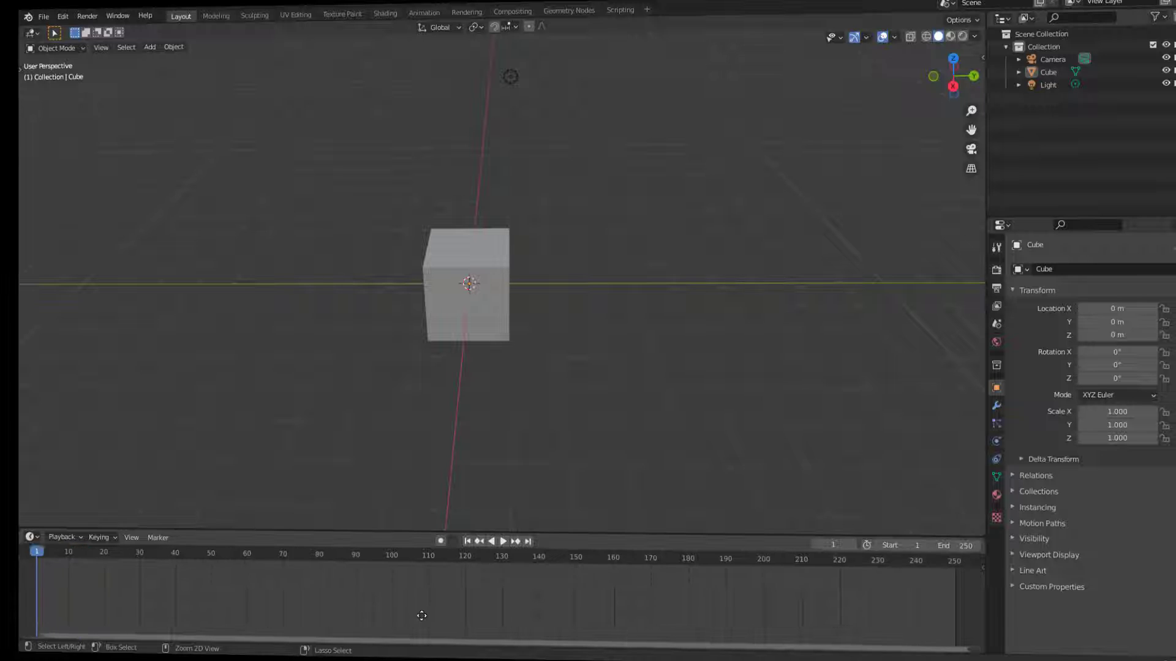
scroll(416, 613, "down", 2)
scroll(421, 618, "up", 2)
scroll(421, 618, "down", 2)
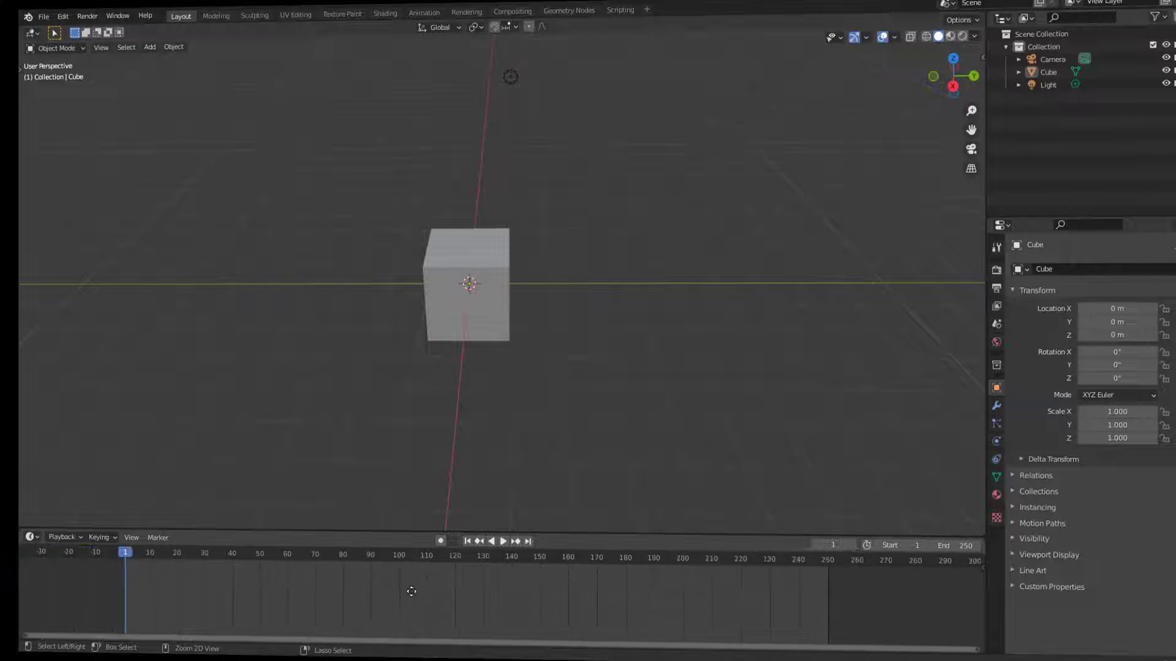
scroll(420, 616, "up", 2)
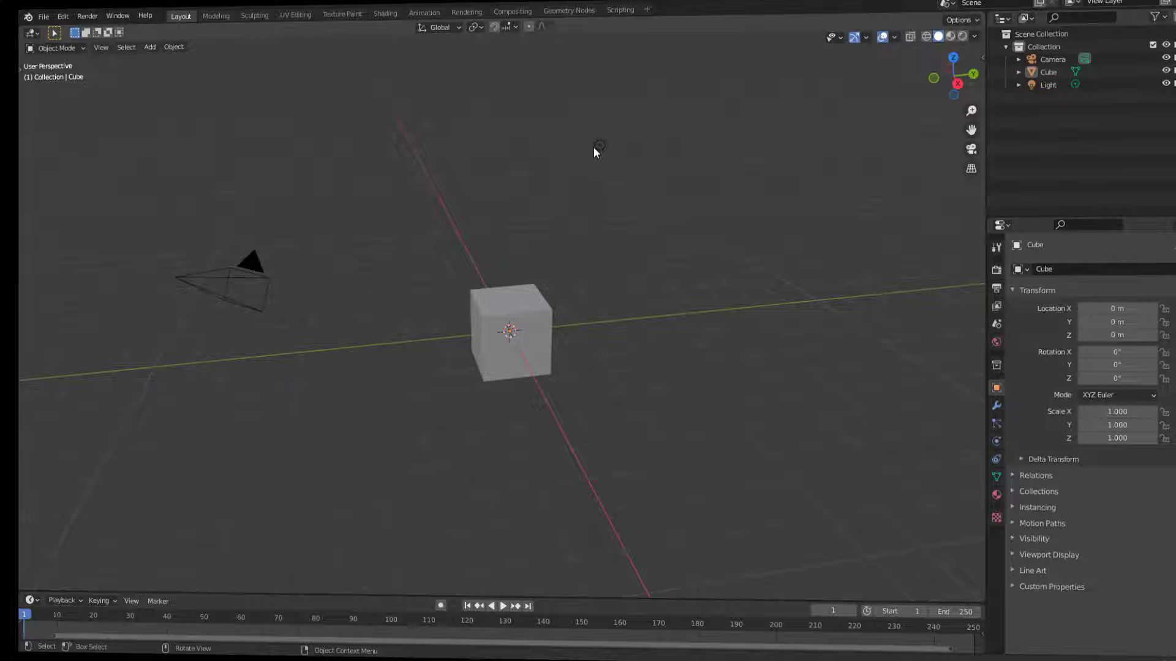
Step: Show the viewport's tool shelf and delete the default camera, cube and light
mouse_move(508, 208)
middle_mouse_down()
mouse_move(501, 215)
mouse_move(522, 221)
mouse_move(523, 210)
middle_mouse_up()
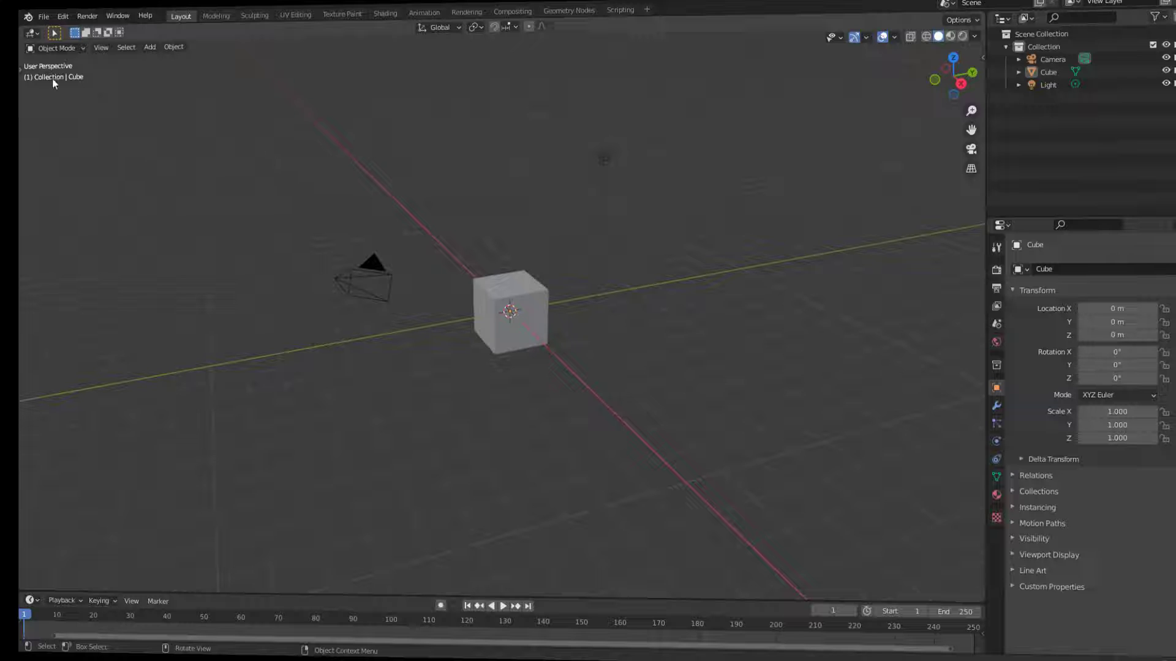
left_click(22, 70)
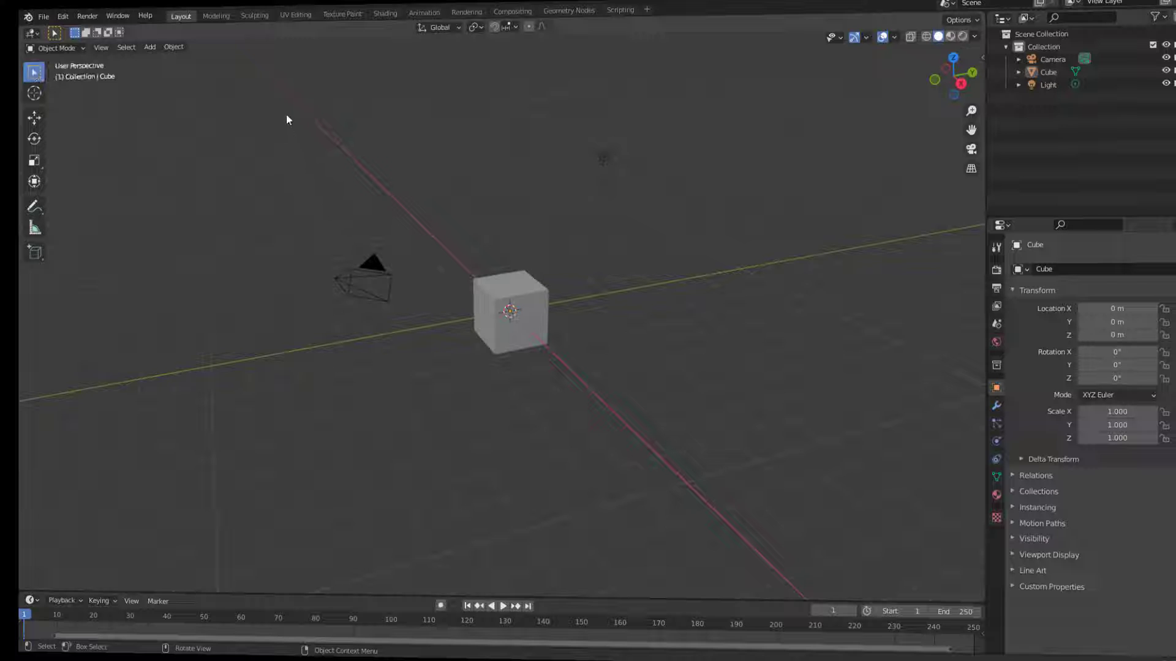
left_click_drag(274, 93, 733, 467)
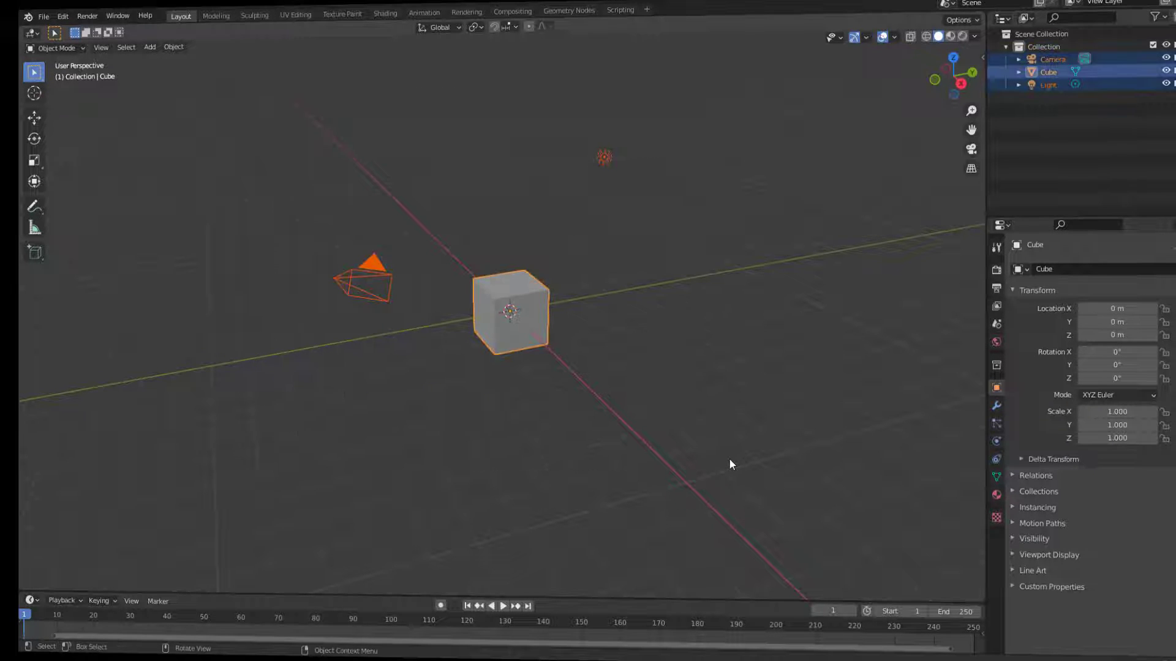
key("Delete")
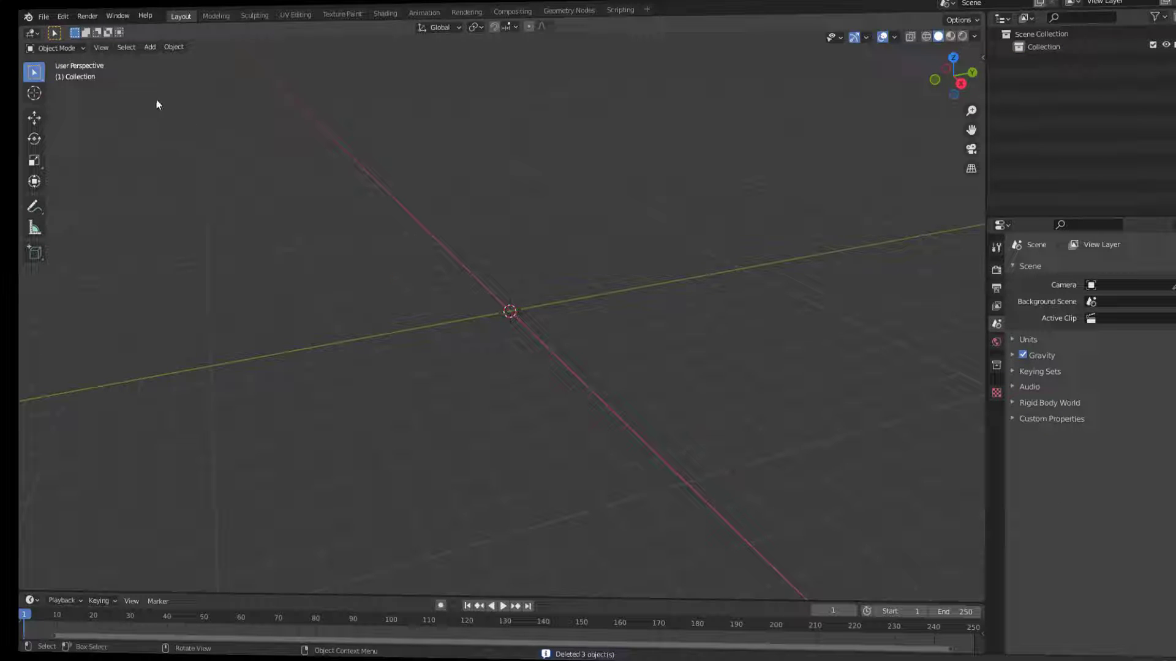
left_click(44, 15)
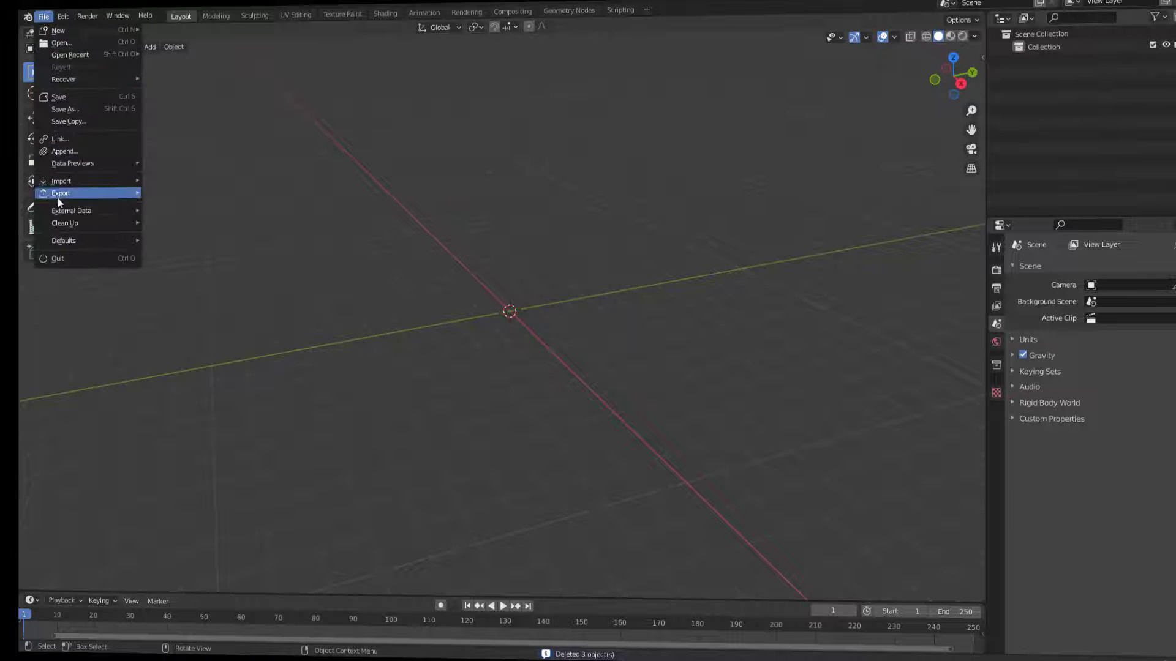
mouse_move(63, 241)
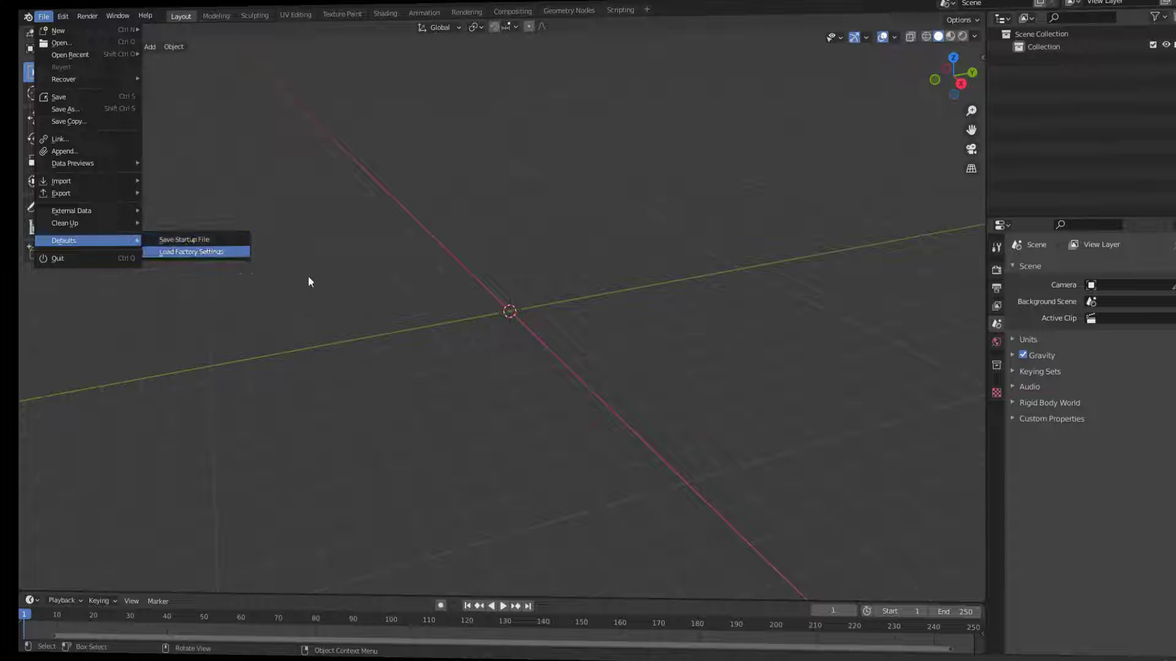
middle_click_drag(499, 305, 506, 289)
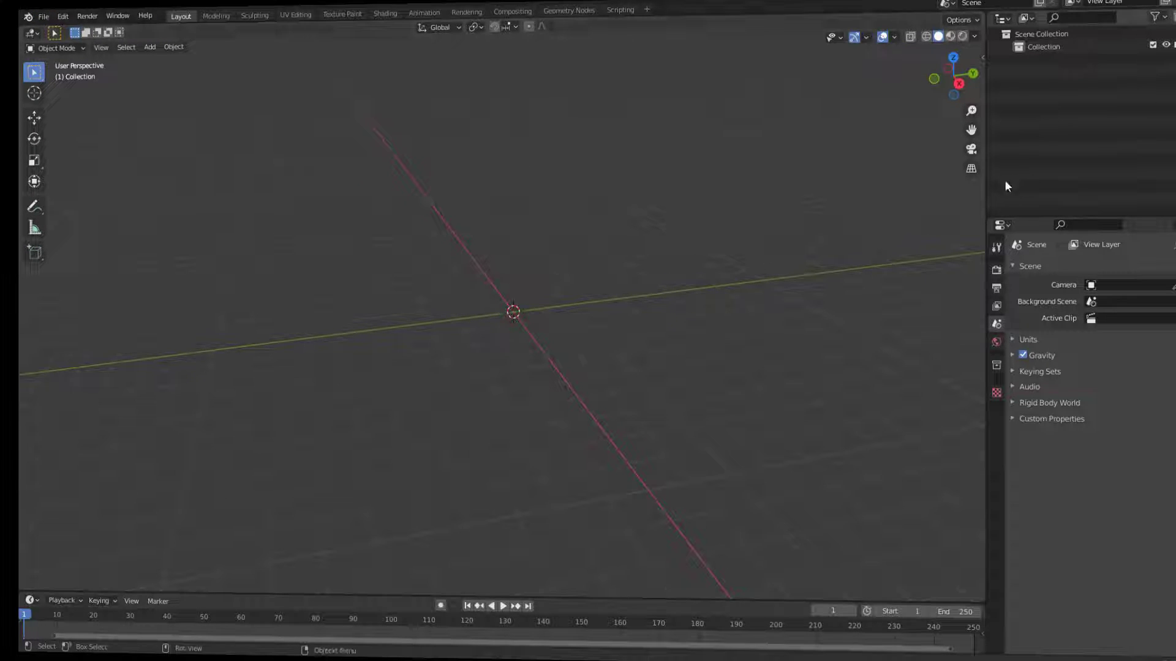
Step: Resize the Outliner and Properties column so it ends up slightly wider beside the 3D viewport
left_click_drag(986, 189, 802, 191)
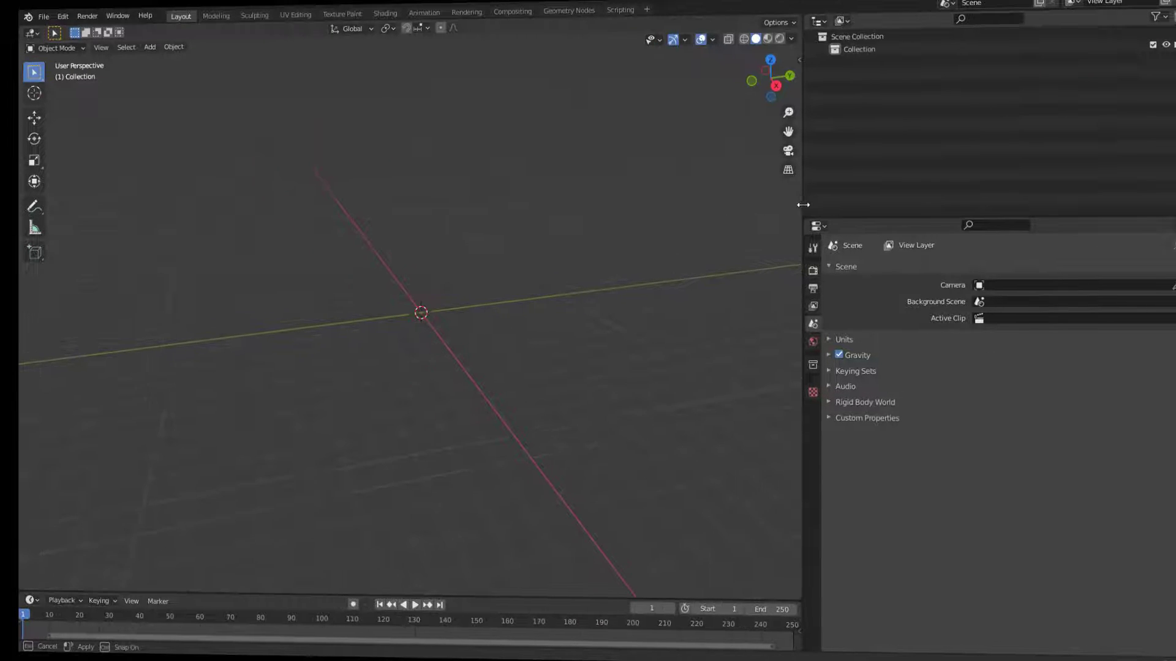
left_click_drag(802, 100, 973, 119)
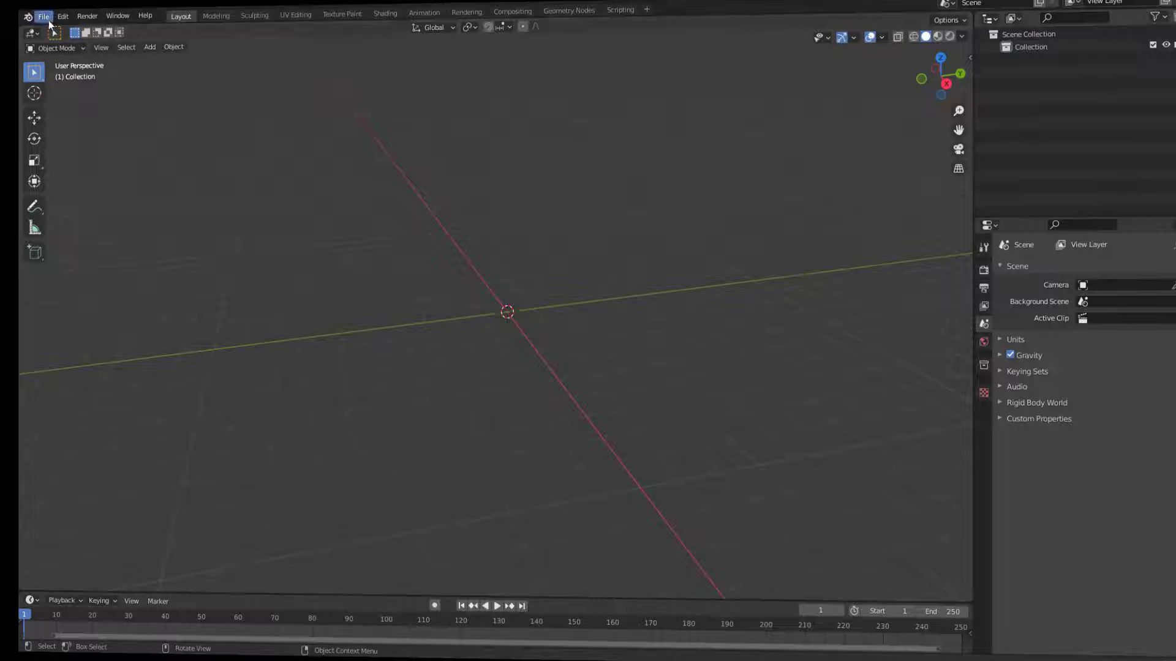
Step: Save the current empty scene and layout as the startup file
left_click(44, 16)
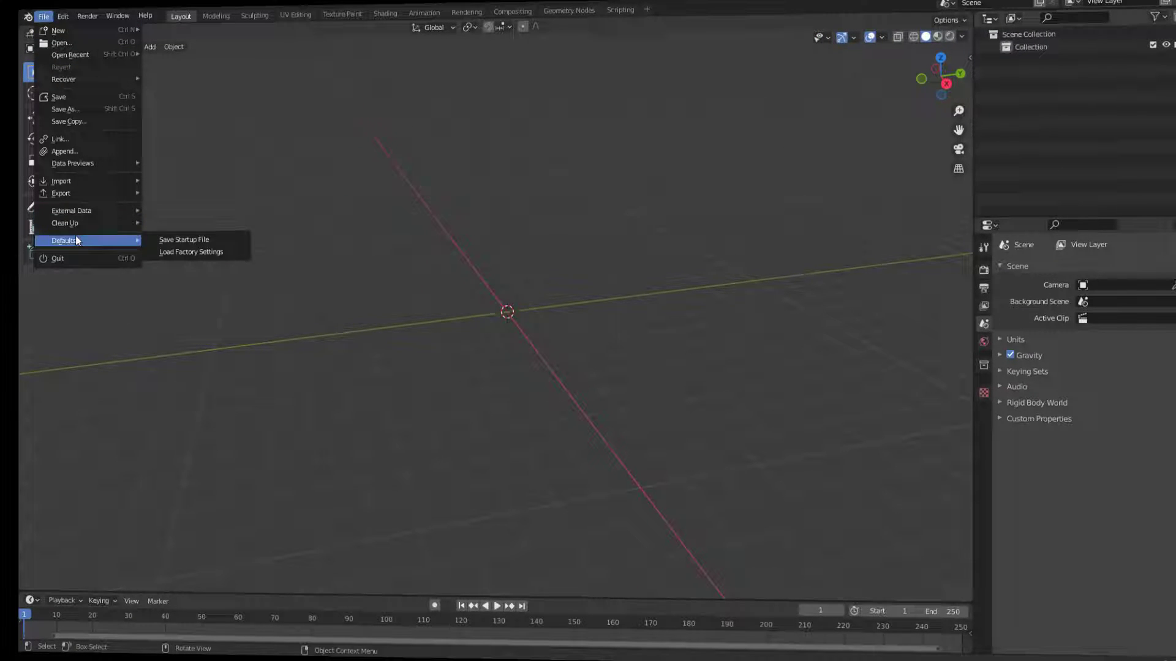
left_click(185, 239)
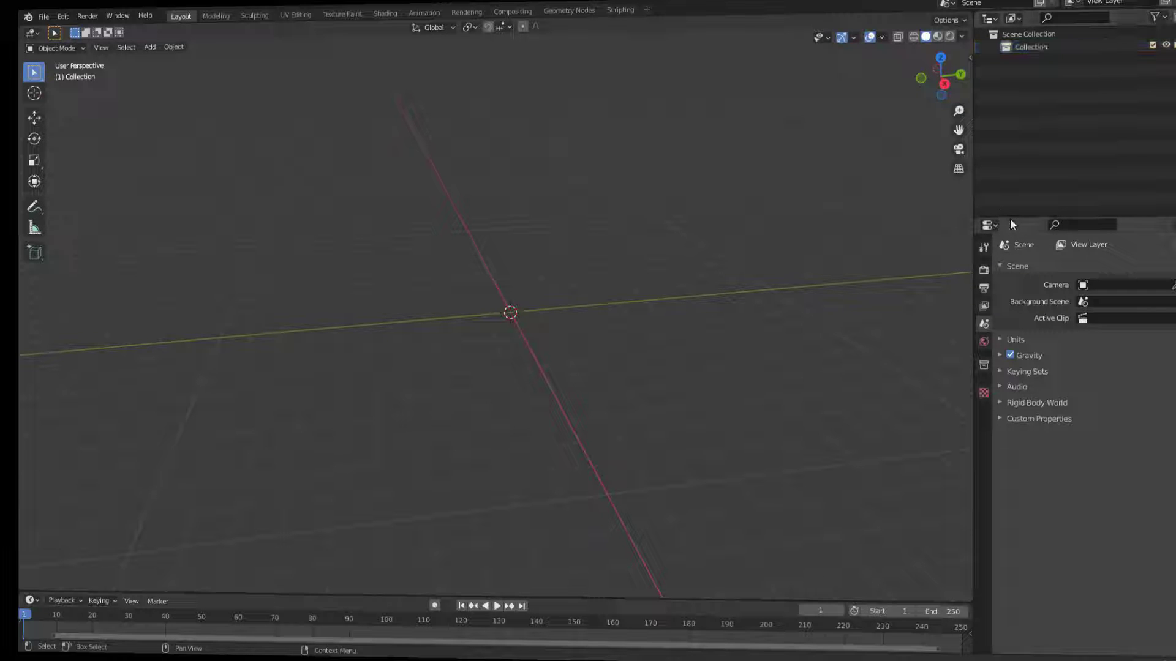
Step: Make the Outliner taller by lowering its border with the Properties editor
left_click_drag(1011, 219, 1010, 295)
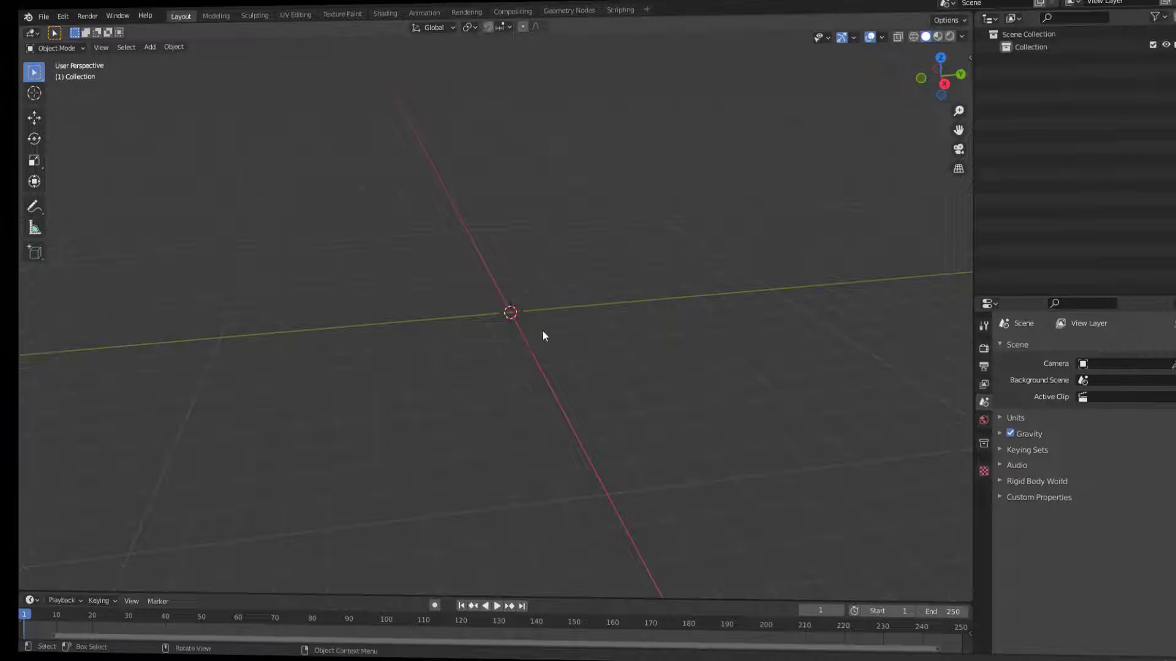
middle_click_drag(544, 333, 500, 341)
mouse_move(507, 342)
middle_mouse_down()
mouse_move(519, 325)
mouse_move(499, 328)
middle_mouse_up()
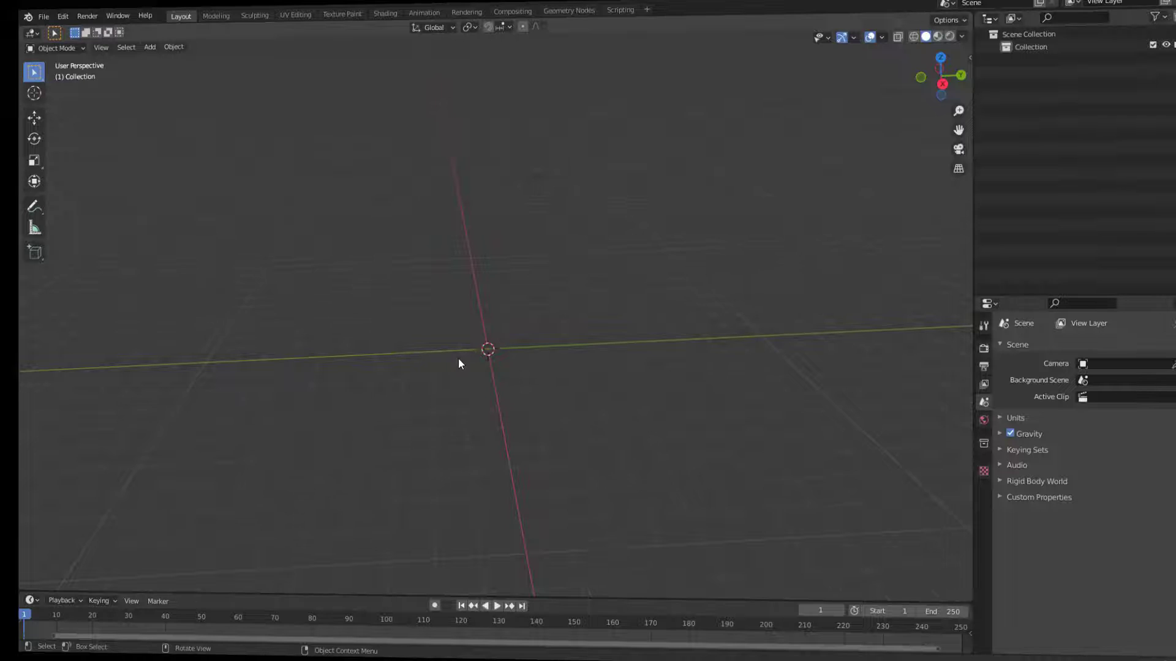
middle_click_drag(459, 362, 523, 372)
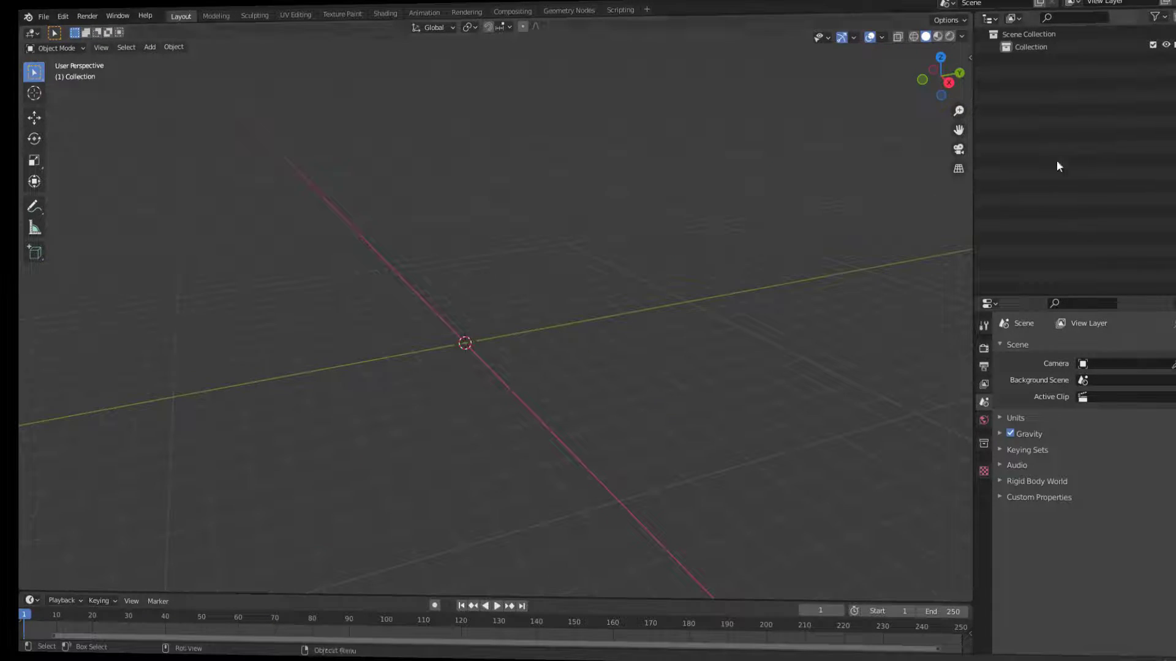
middle_click_drag(554, 314, 483, 357)
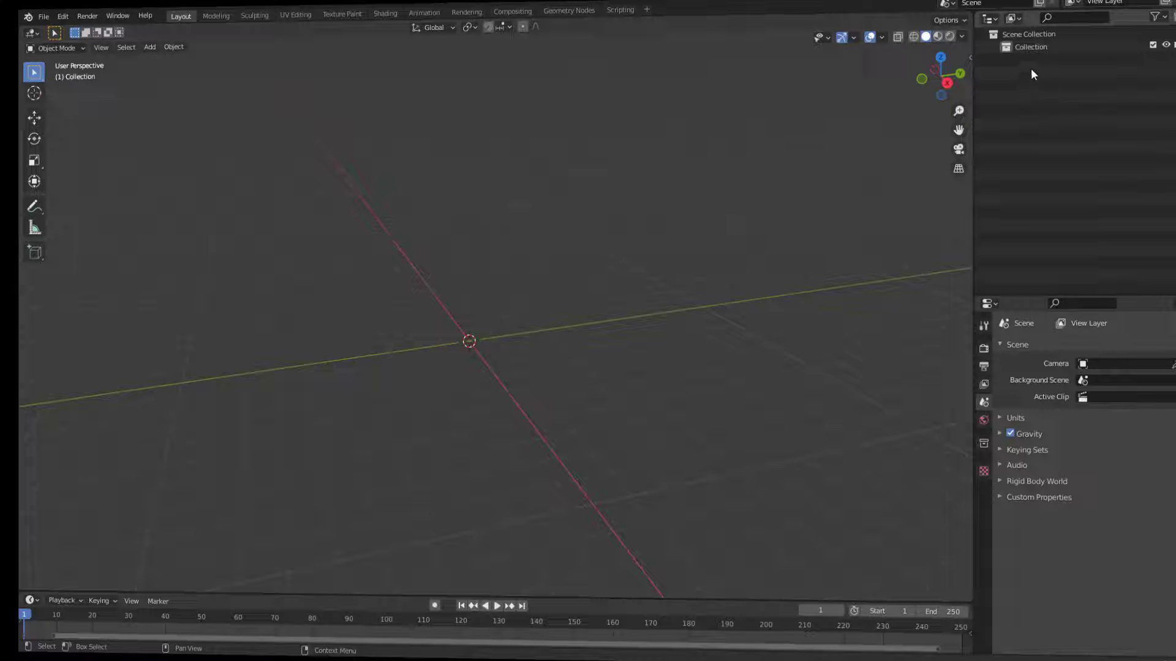
middle_click_drag(520, 362, 461, 349)
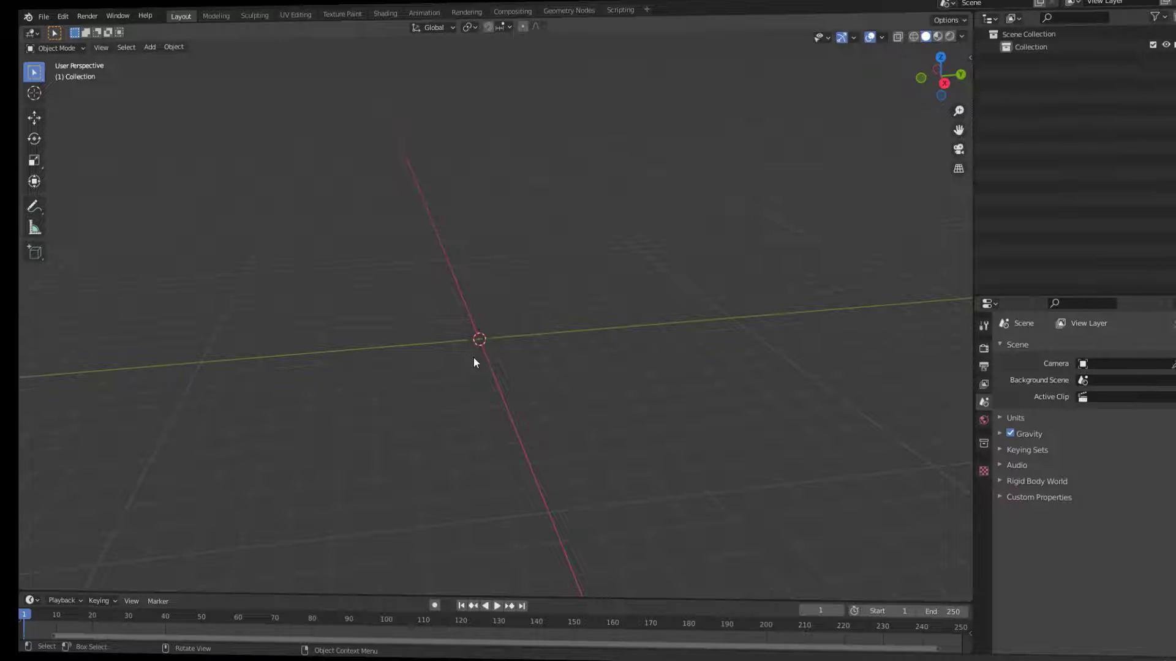
Step: Add a cube mesh to the empty scene
left_click(153, 47)
mouse_move(161, 62)
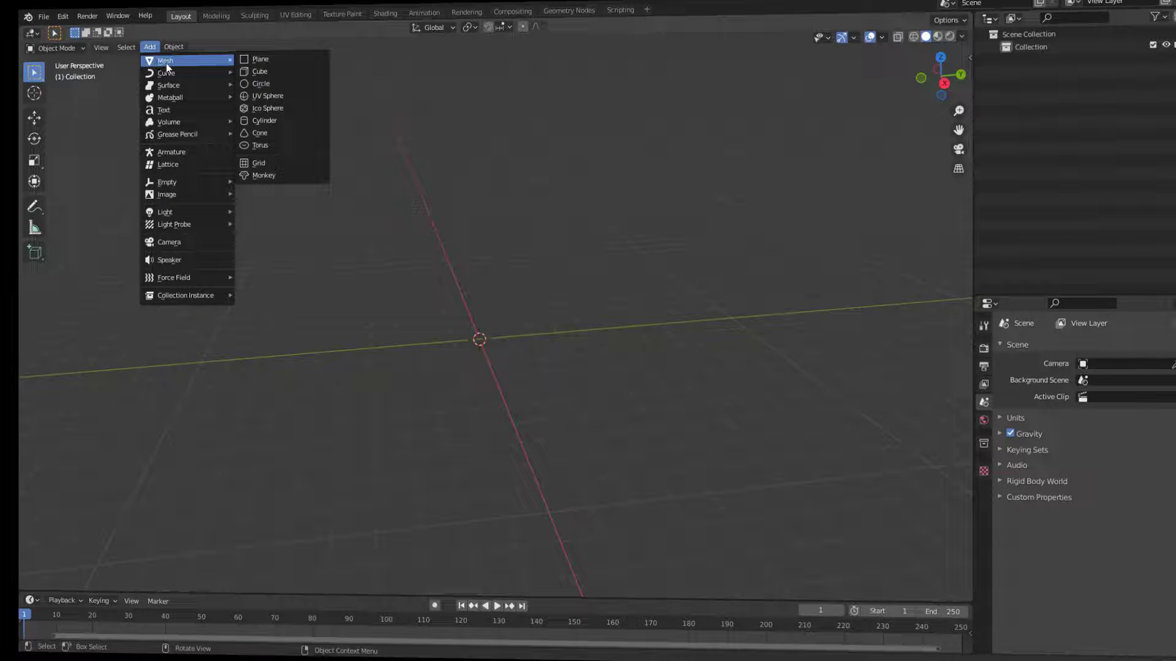
left_click(270, 71)
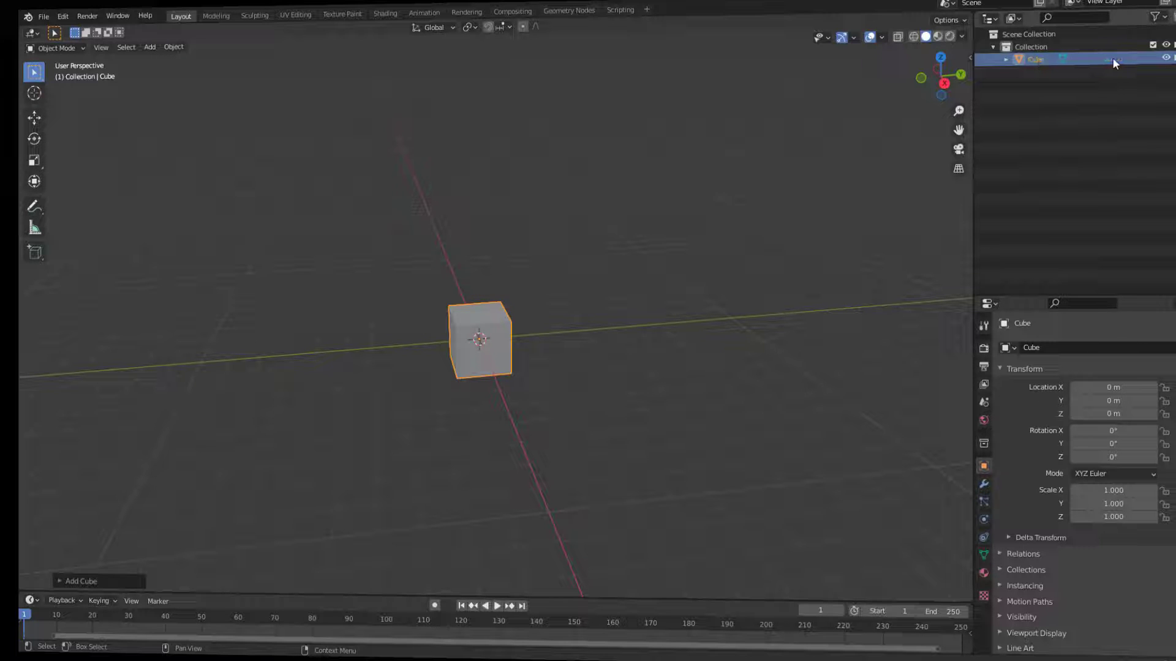
Step: Add a cylinder mesh at the same spot as the cube
left_click(150, 47)
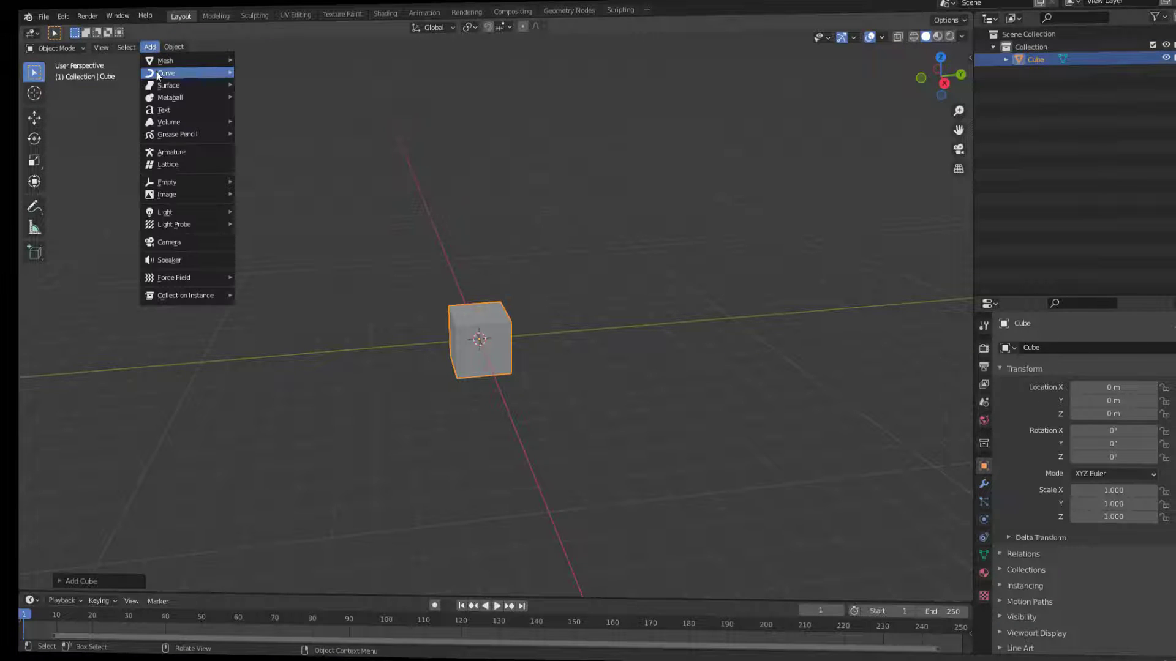
mouse_move(167, 60)
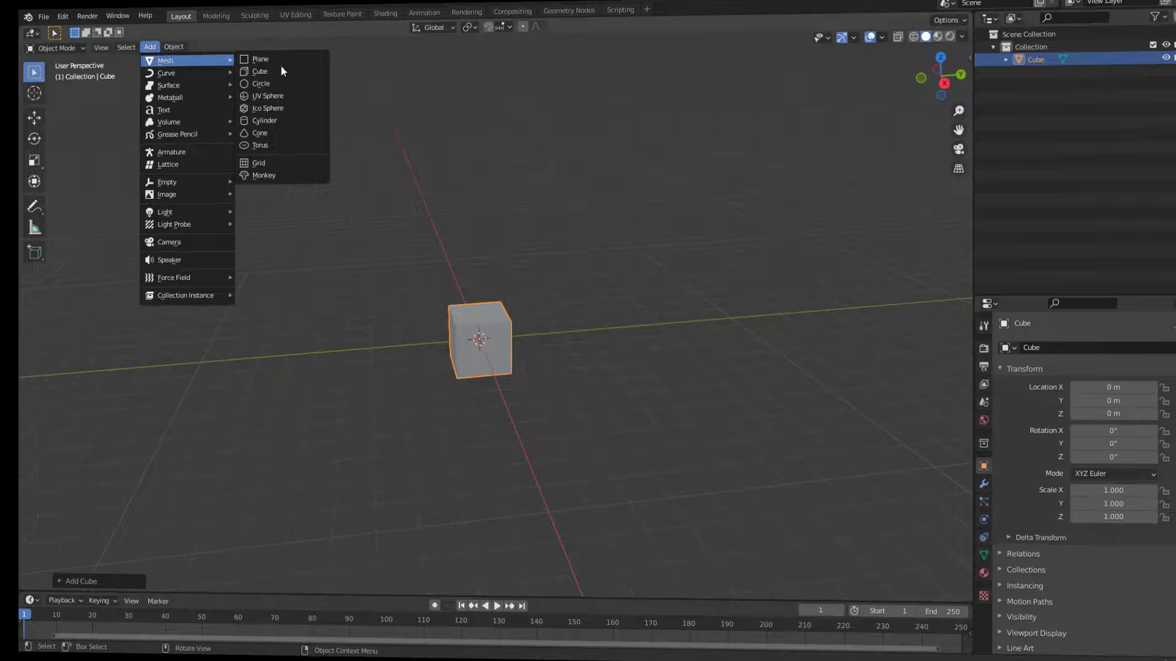
left_click(270, 120)
scroll(441, 322, "up", 2)
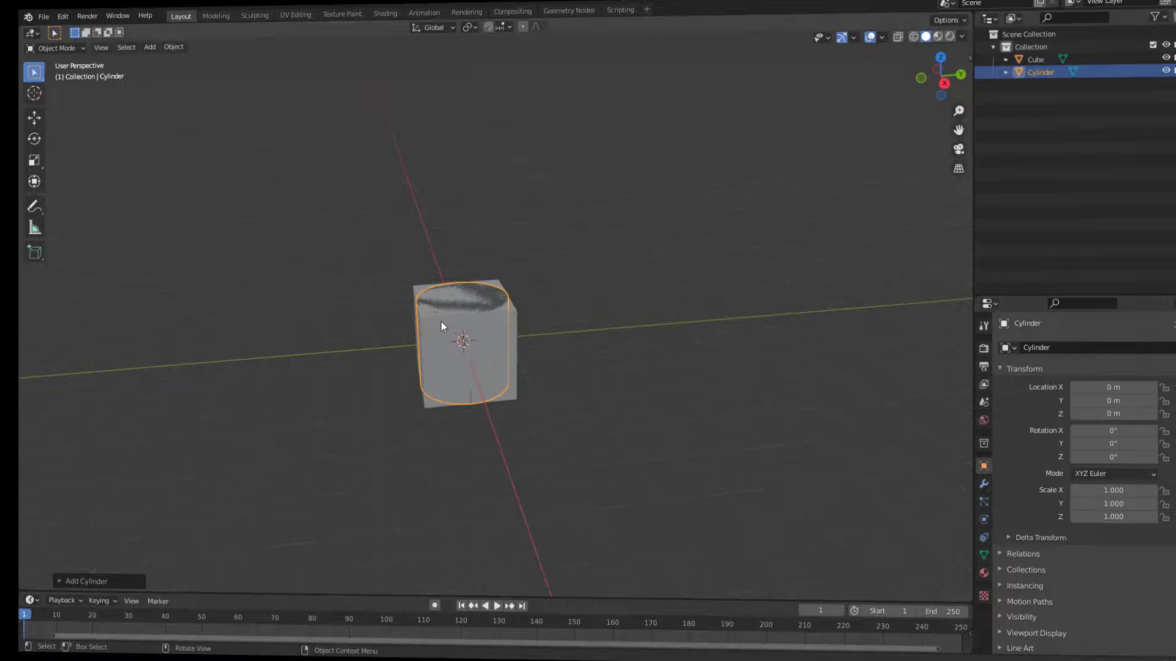
scroll(441, 321, "up", 2)
mouse_move(493, 341)
middle_mouse_down()
mouse_move(472, 333)
mouse_move(490, 318)
middle_mouse_up()
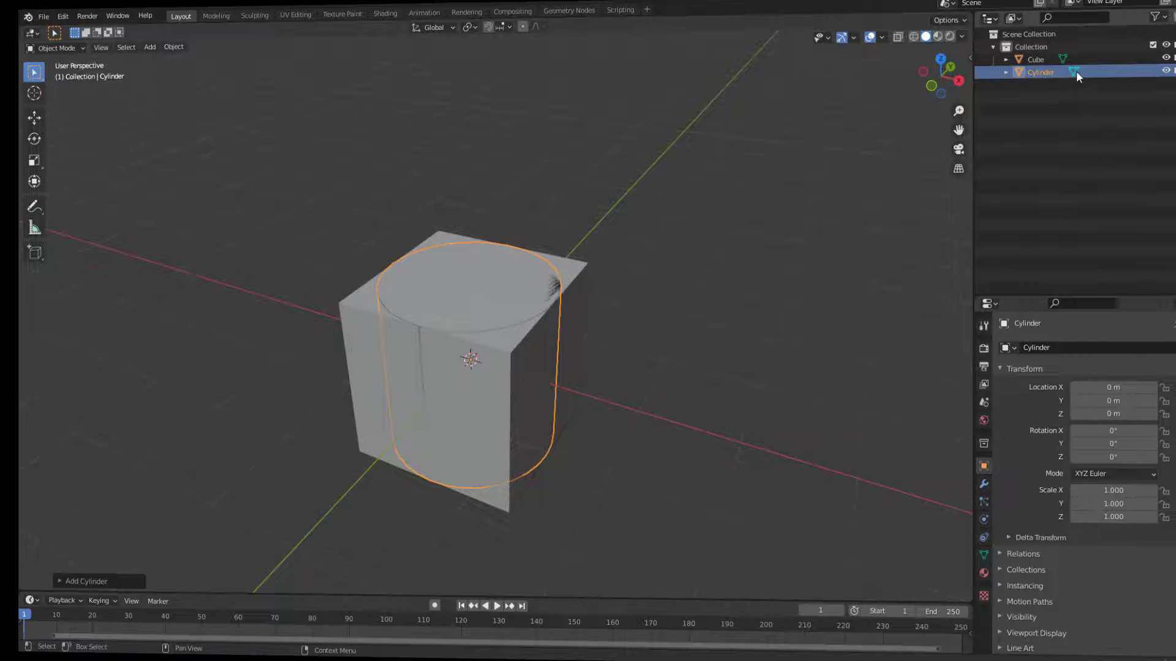
Step: Add a Bezier circle curve to the scene with the cube and cylinder
scroll(465, 325, "down", 2)
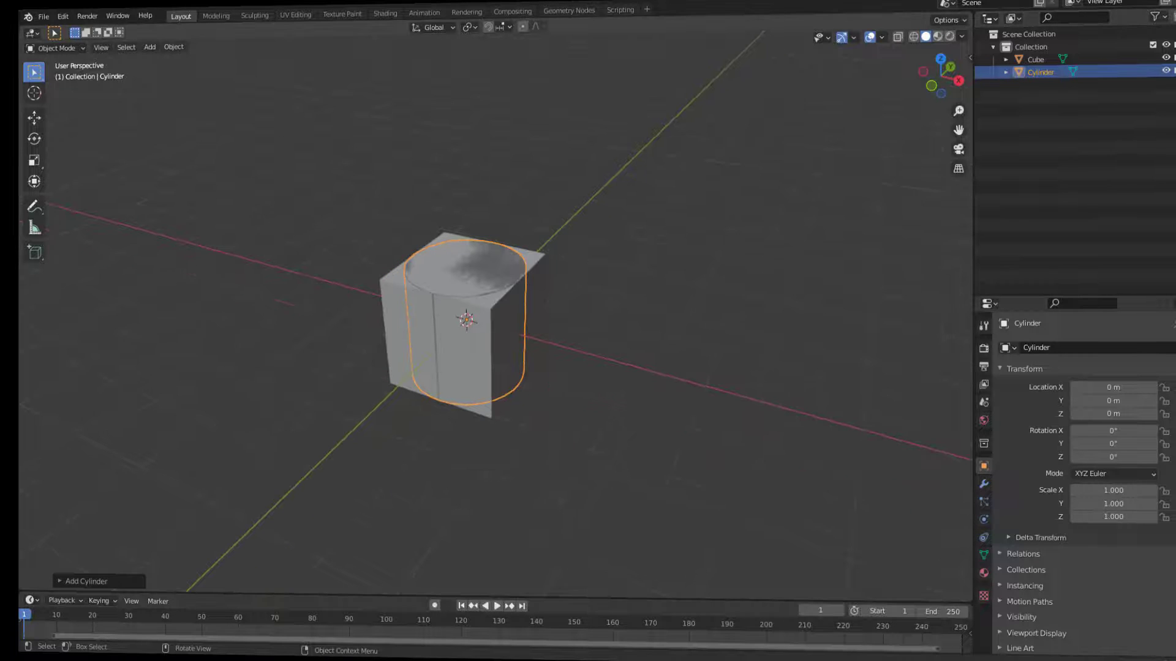
left_click(153, 47)
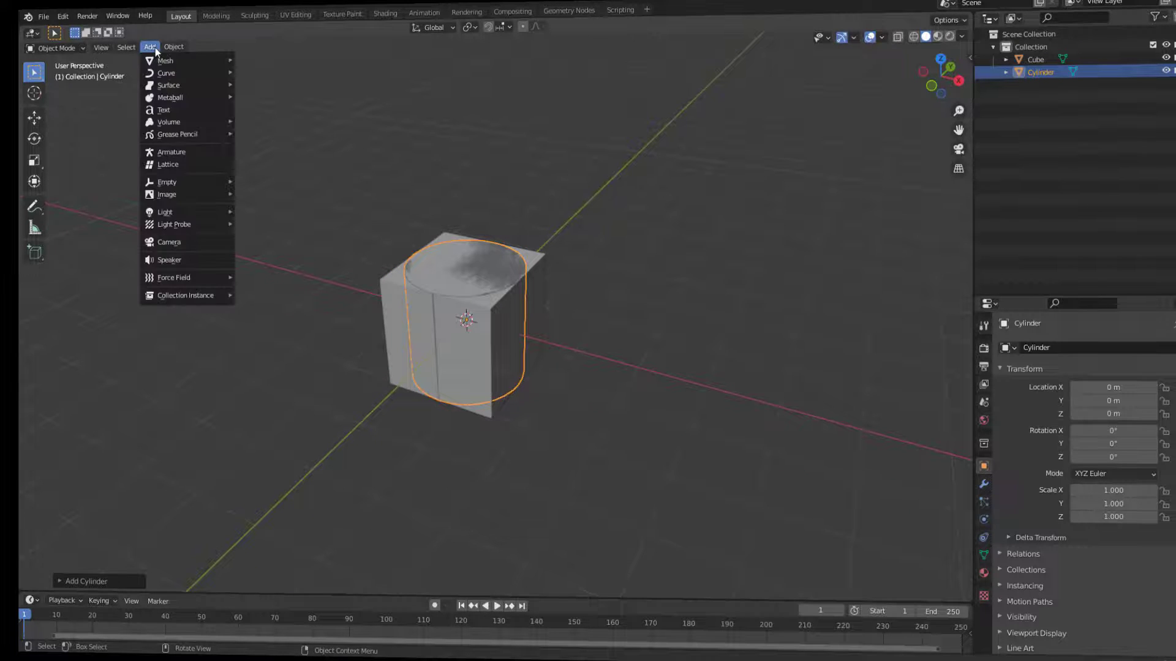
mouse_move(162, 73)
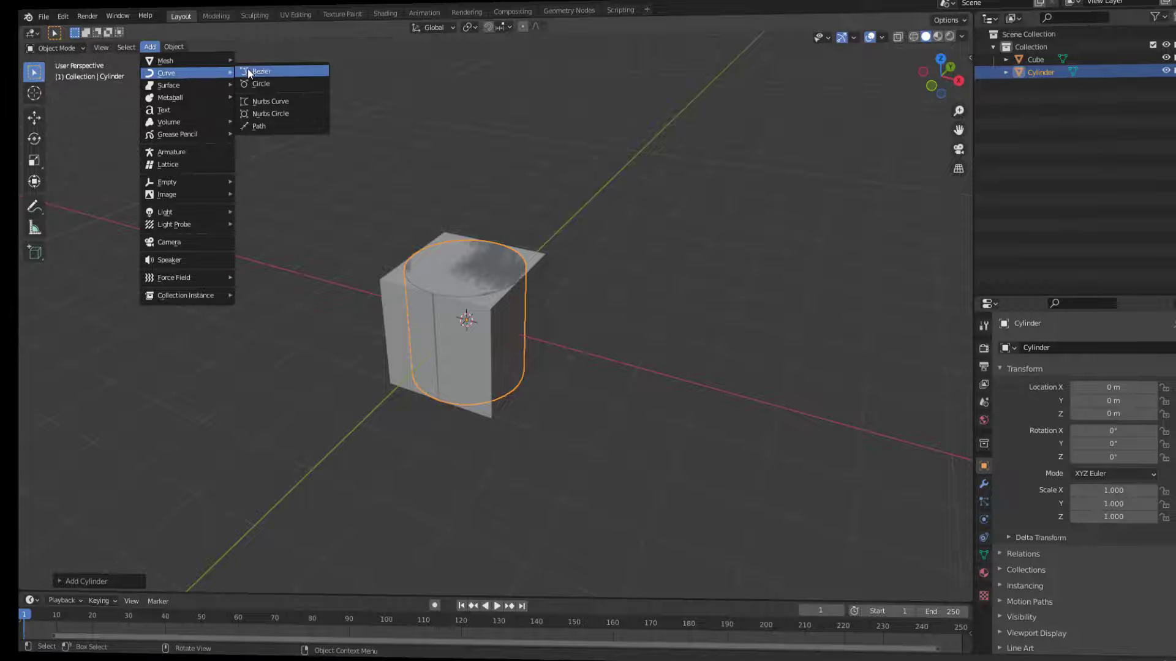
left_click(268, 84)
scroll(290, 138, "up", 2)
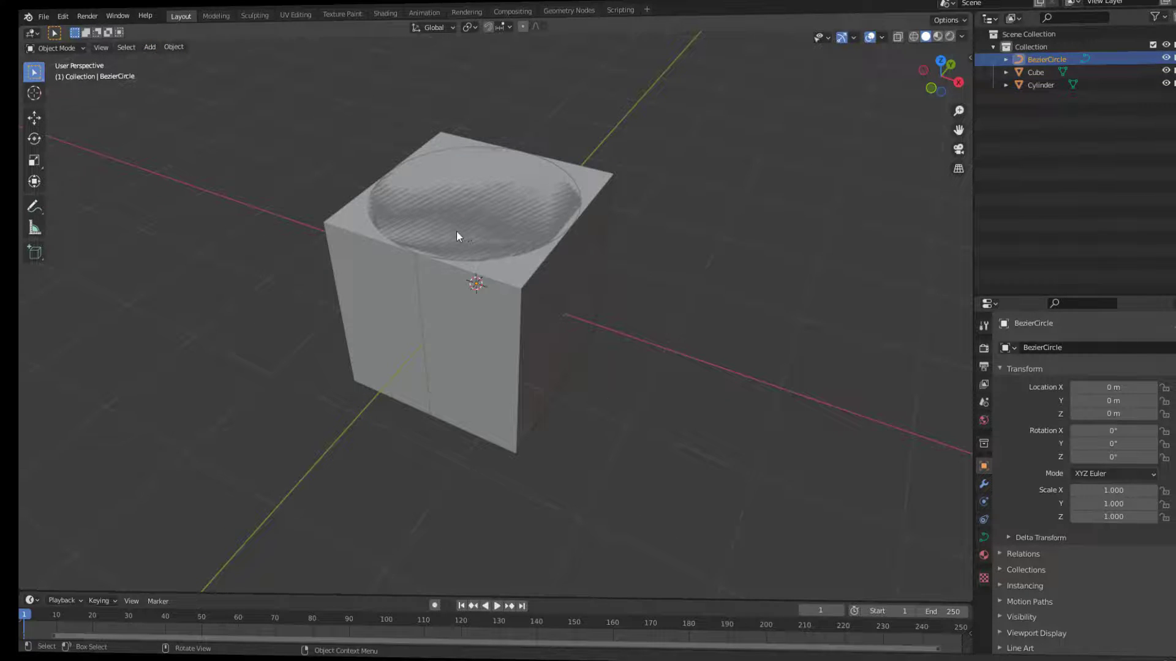
middle_click_drag(457, 236, 483, 254)
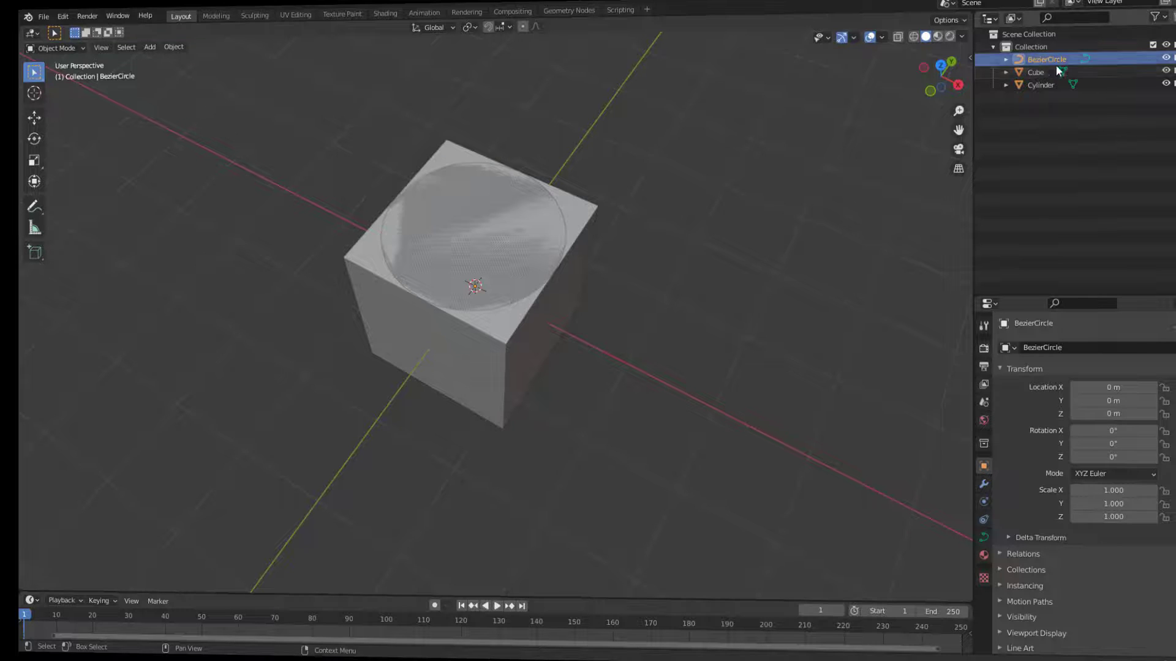
left_click(157, 48)
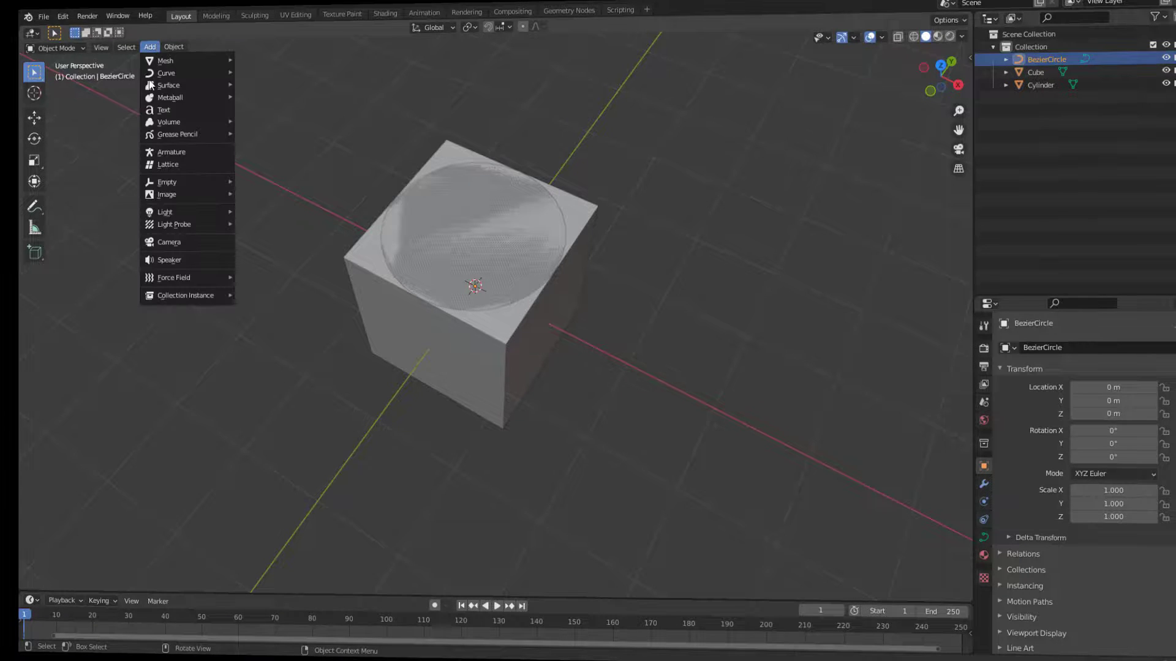
mouse_move(170, 72)
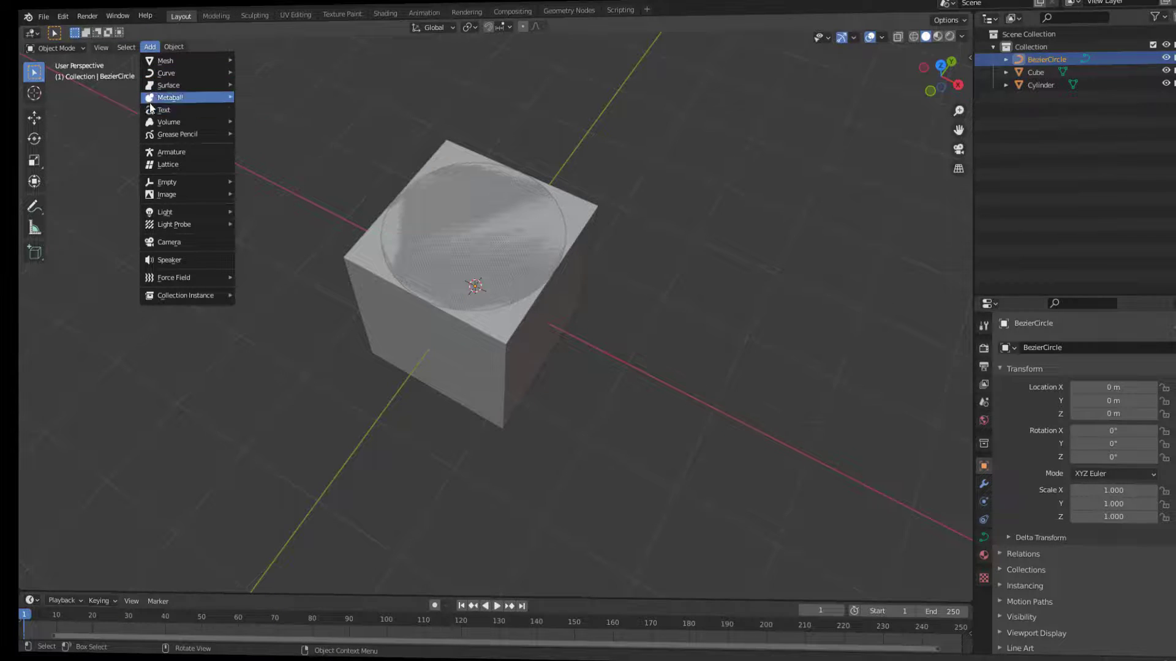
mouse_move(159, 138)
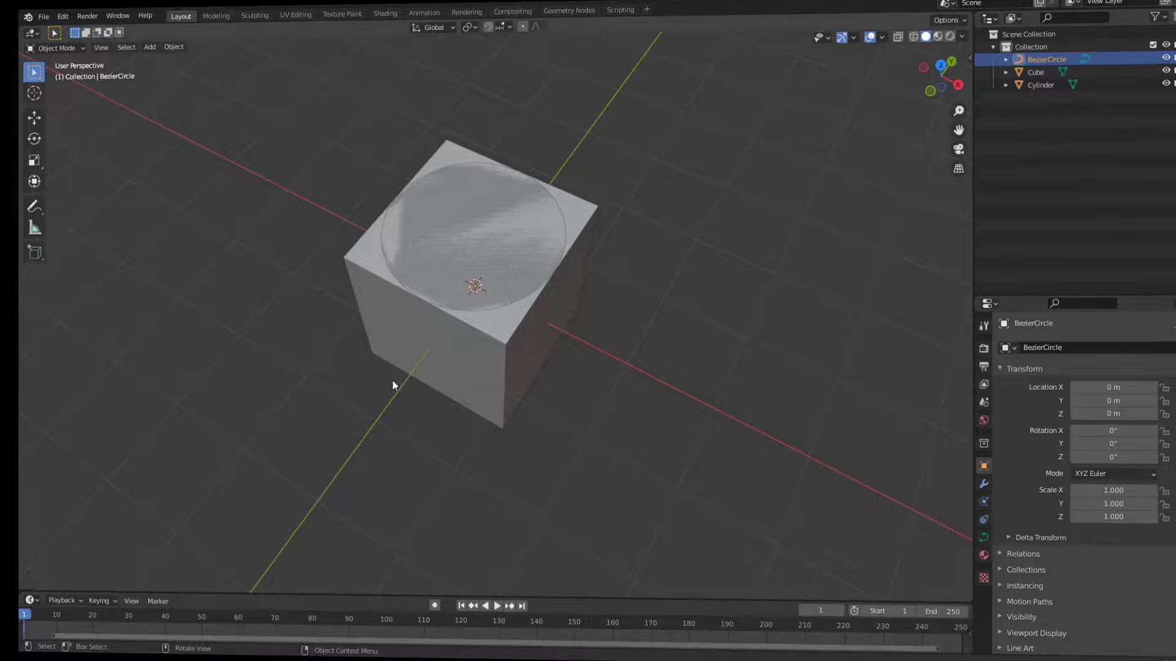
Step: Move the Bezier circle about 2.74 m along the X axis, clear of the cube
middle_click_drag(392, 384, 534, 322)
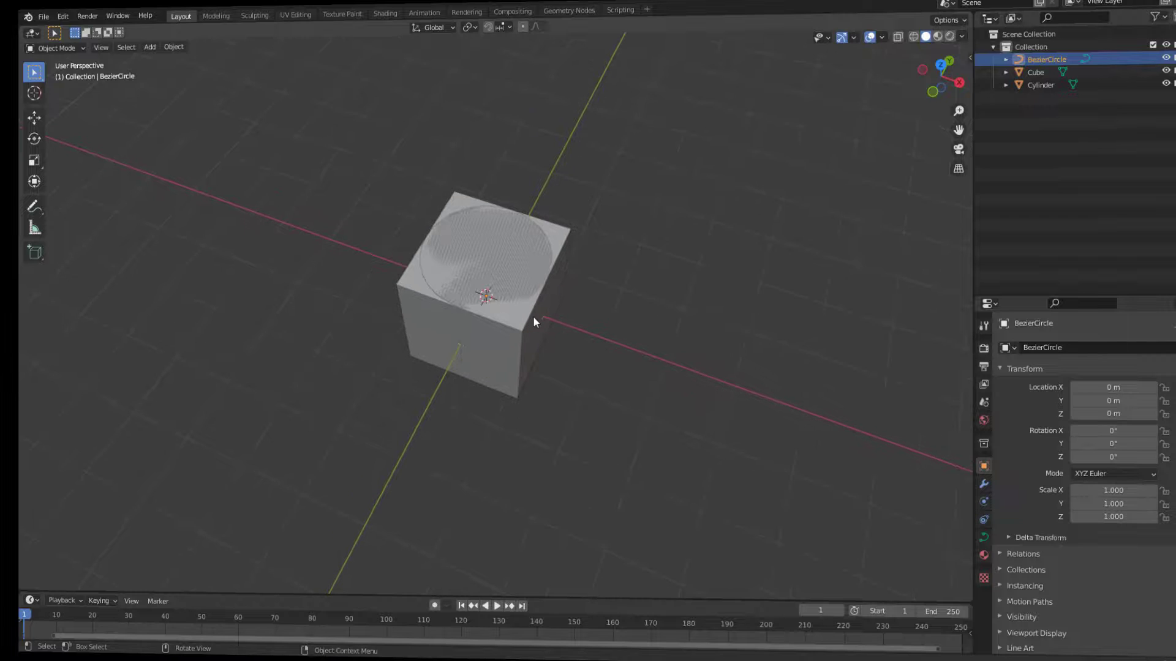
key("g")
key("x")
left_click(737, 365)
middle_click_drag(738, 365, 611, 342)
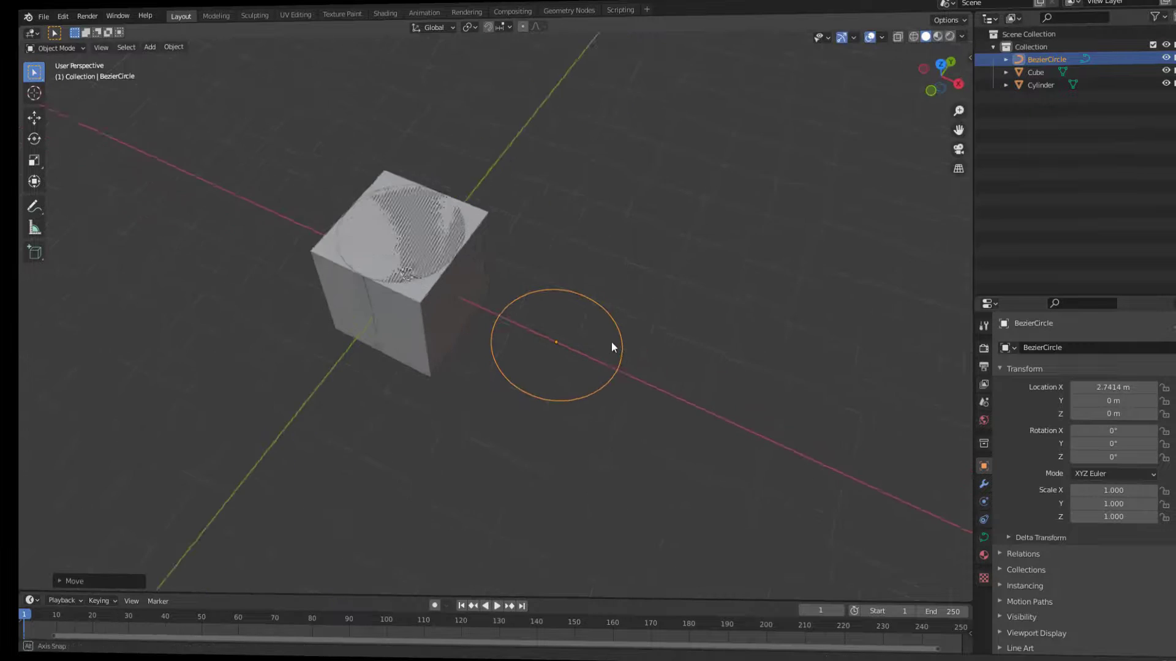
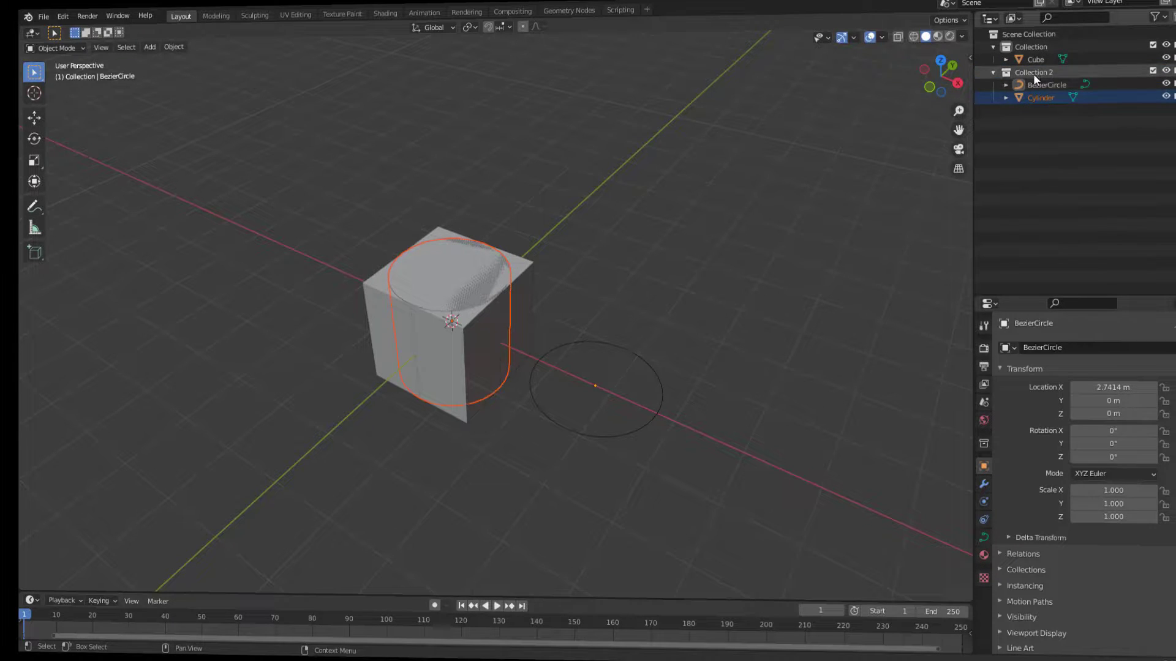
Step: Rename the collection holding the Bezier circle and cylinder to New
double_click(1038, 72)
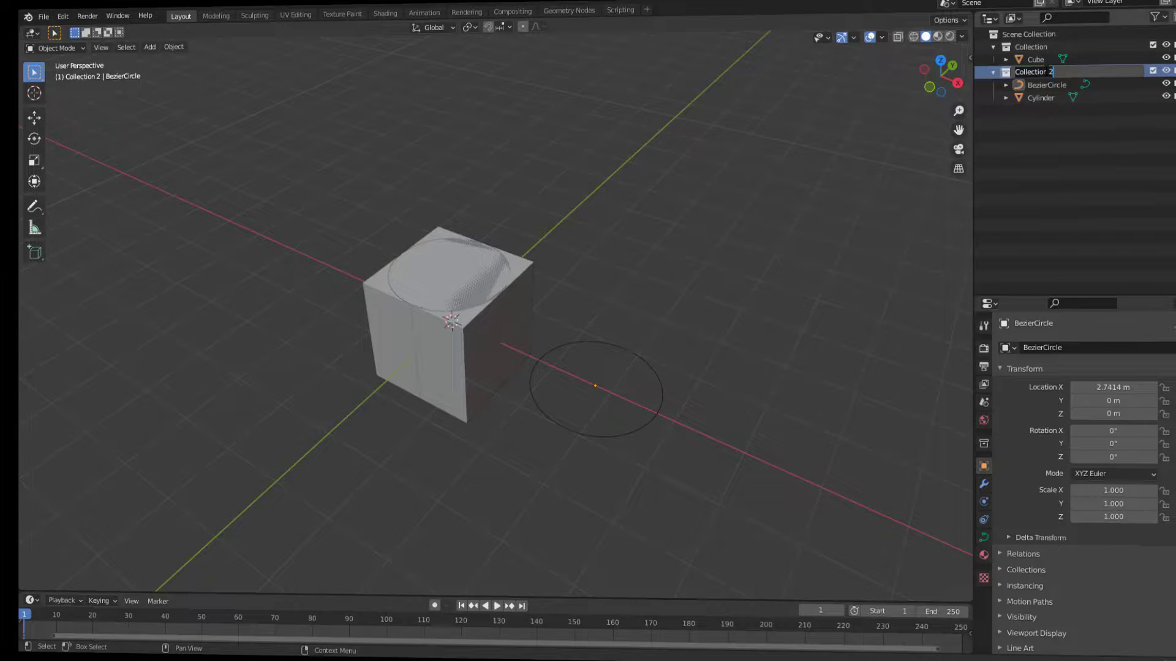
key("BackSpace")
type("New")
key("Return")
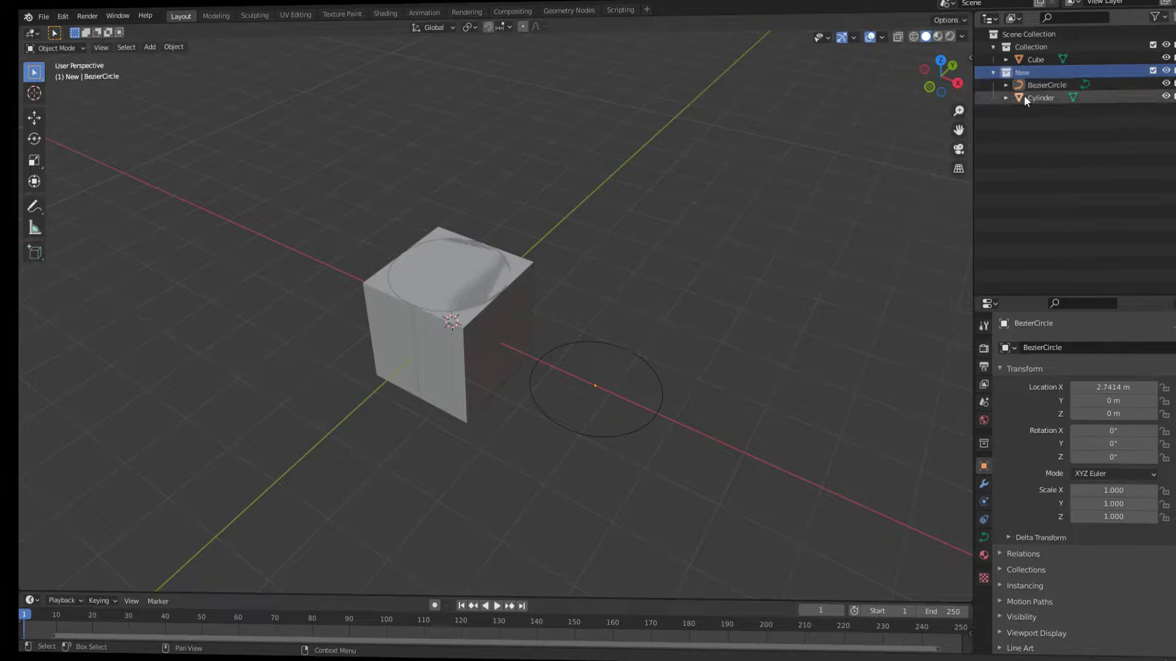
Step: Hide and show the cylinder in the viewport, and toggle the cube's visibility several times, leaving the cube hidden
left_click(1166, 96)
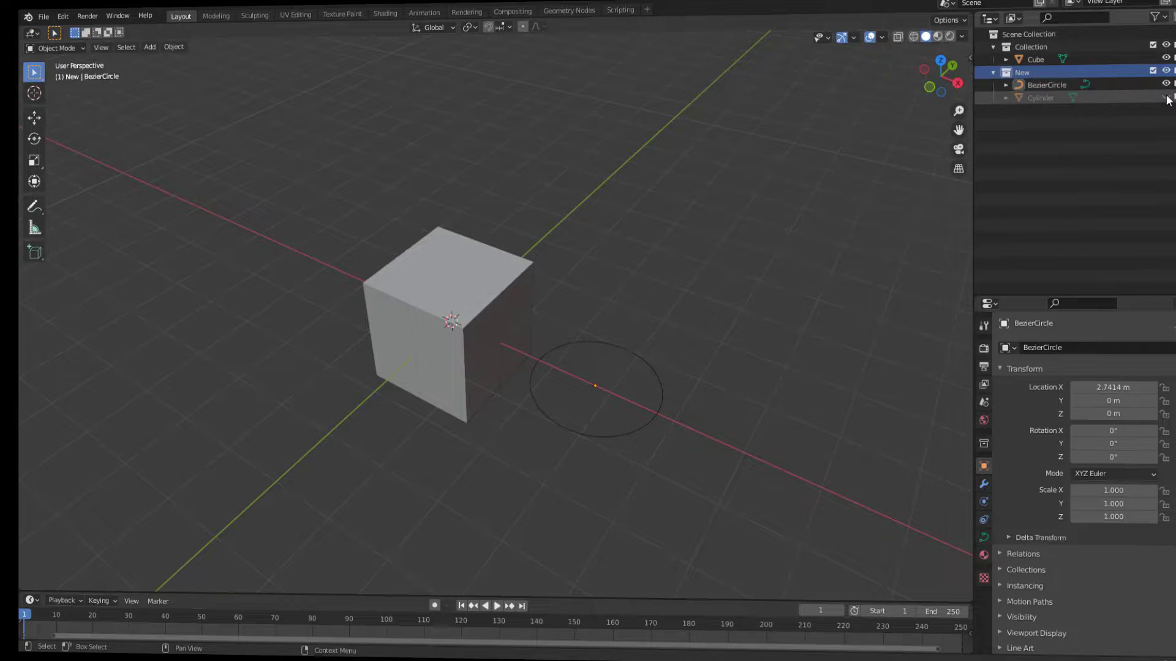
left_click(1166, 96)
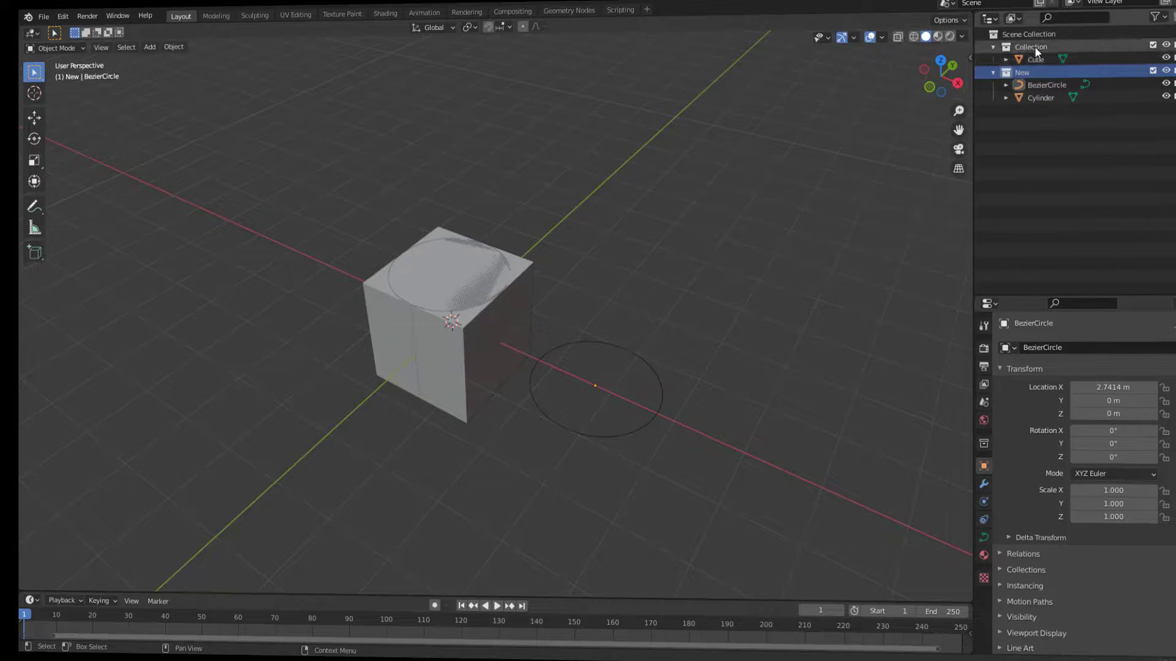
left_click(1166, 59)
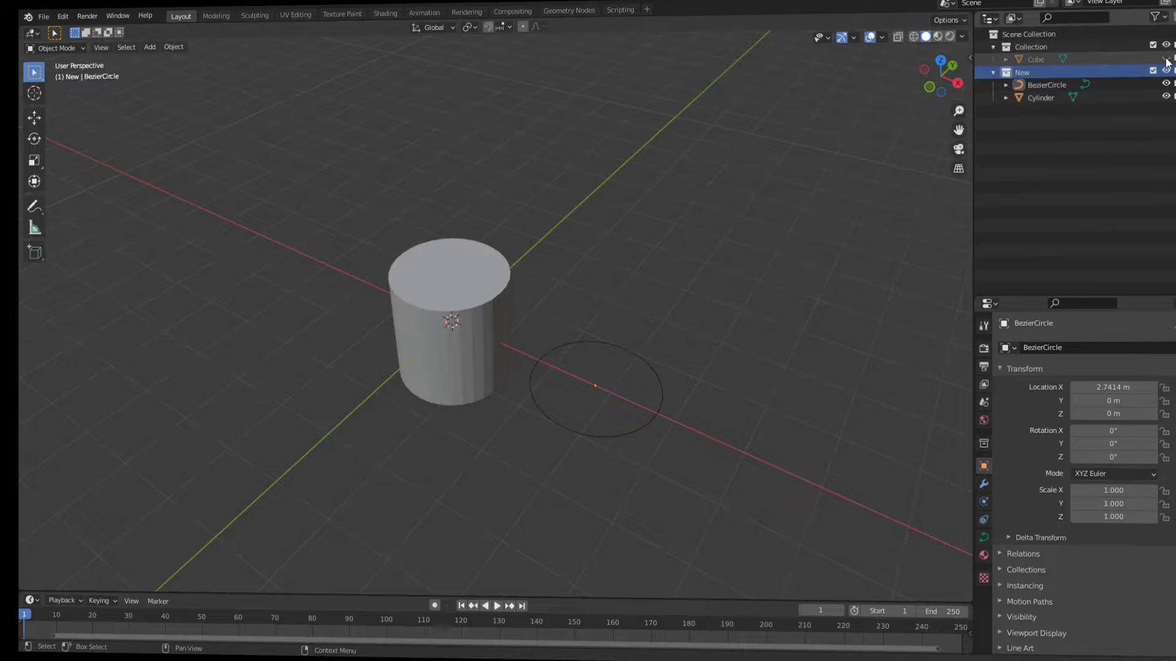
left_click(1165, 60)
left_click(1166, 59)
left_click(1165, 59)
left_click(1166, 59)
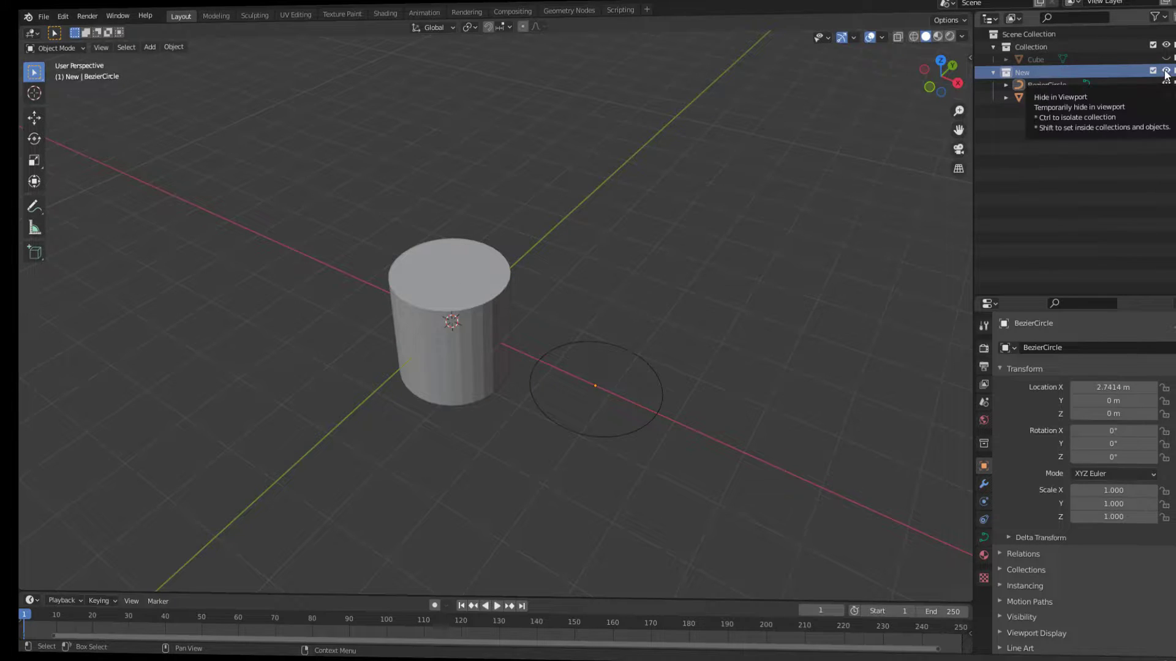
Step: Hide and show the whole New collection in the viewport, and make the cube visible again
left_click(1165, 72)
left_click(1166, 72)
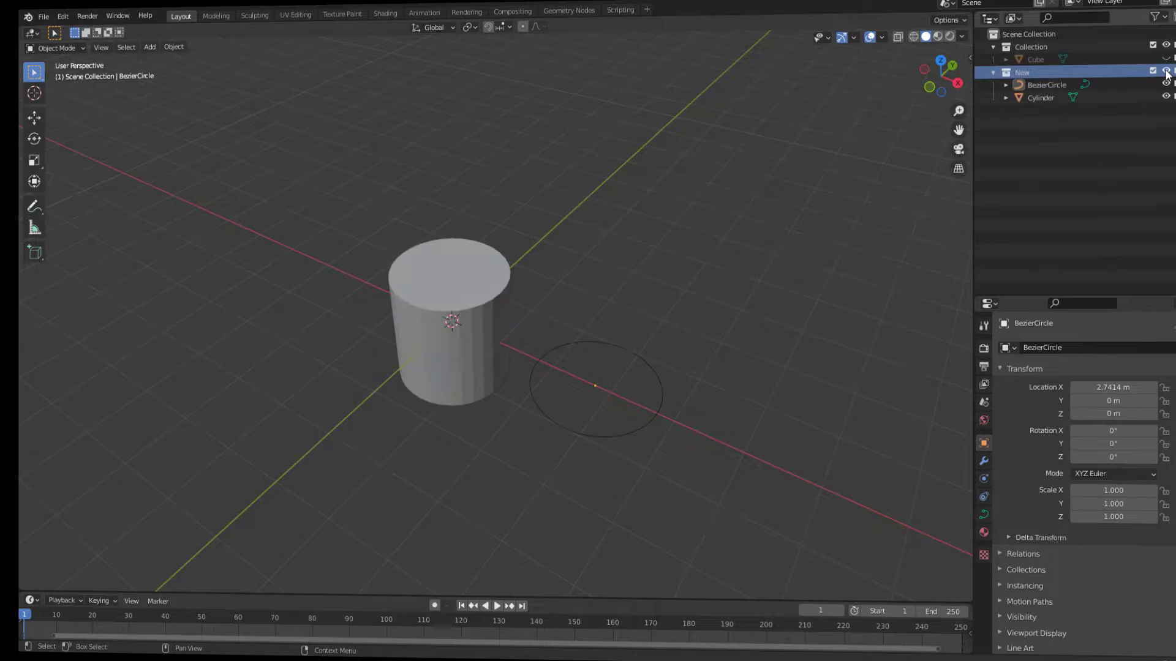
left_click(1166, 72)
left_click(1166, 73)
left_click(1165, 59)
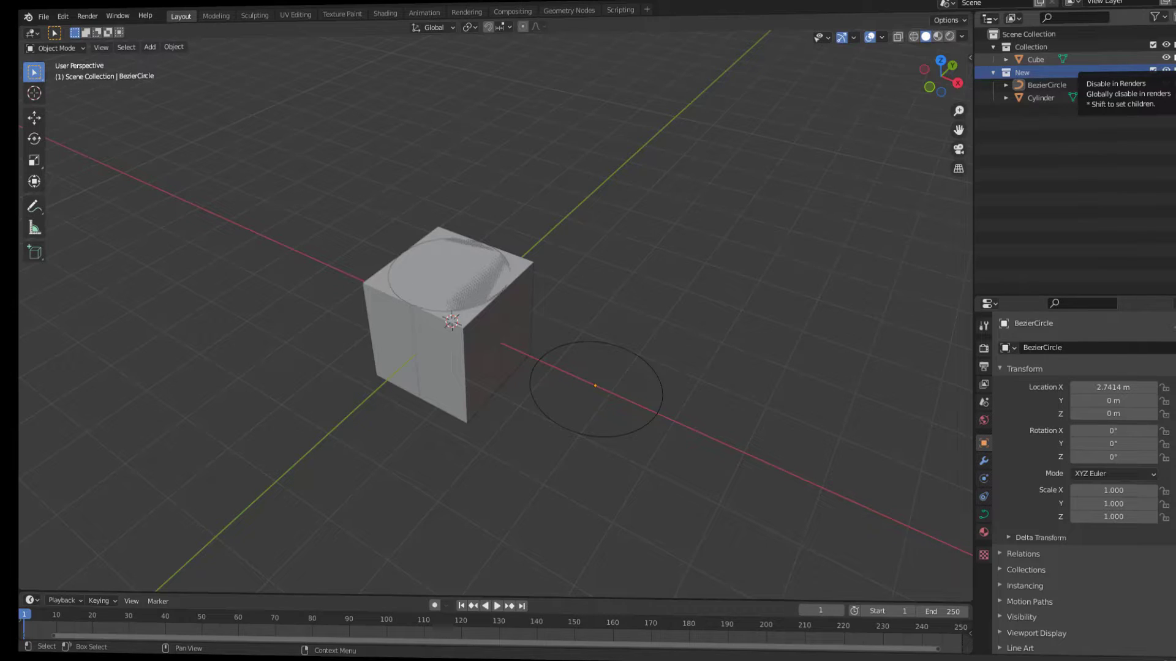
left_click(1166, 72)
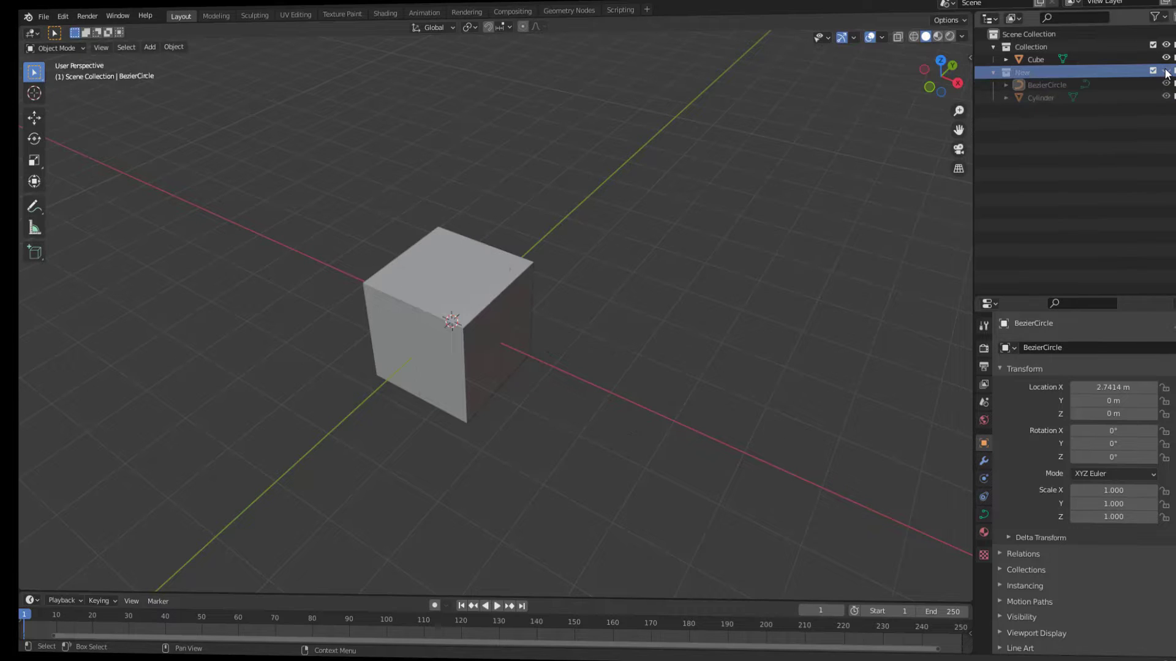
left_click(1165, 72)
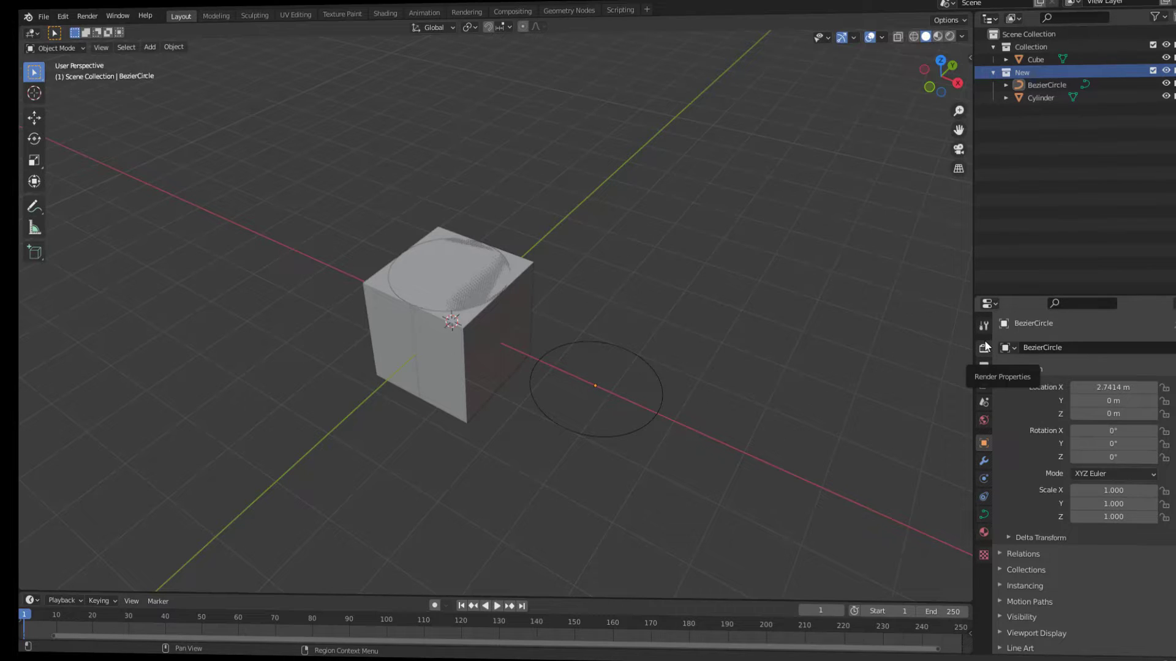
Step: Look through the Output, World and Modifier properties, including the modifiers offered for the Bezier circle
left_click(983, 366)
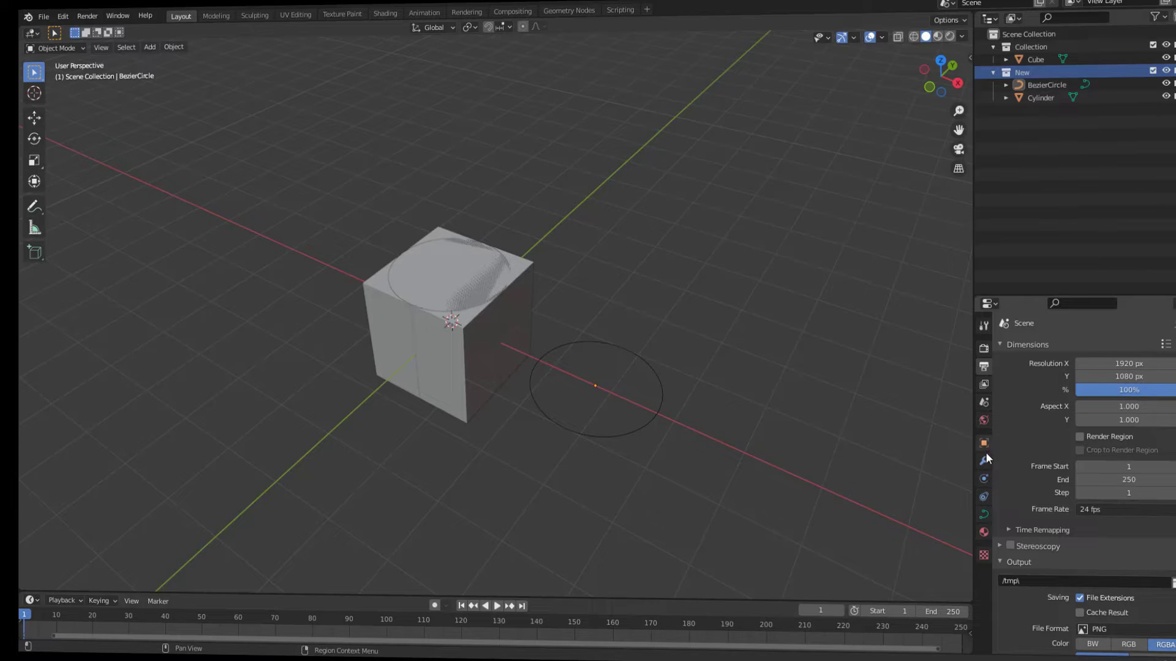
left_click(984, 420)
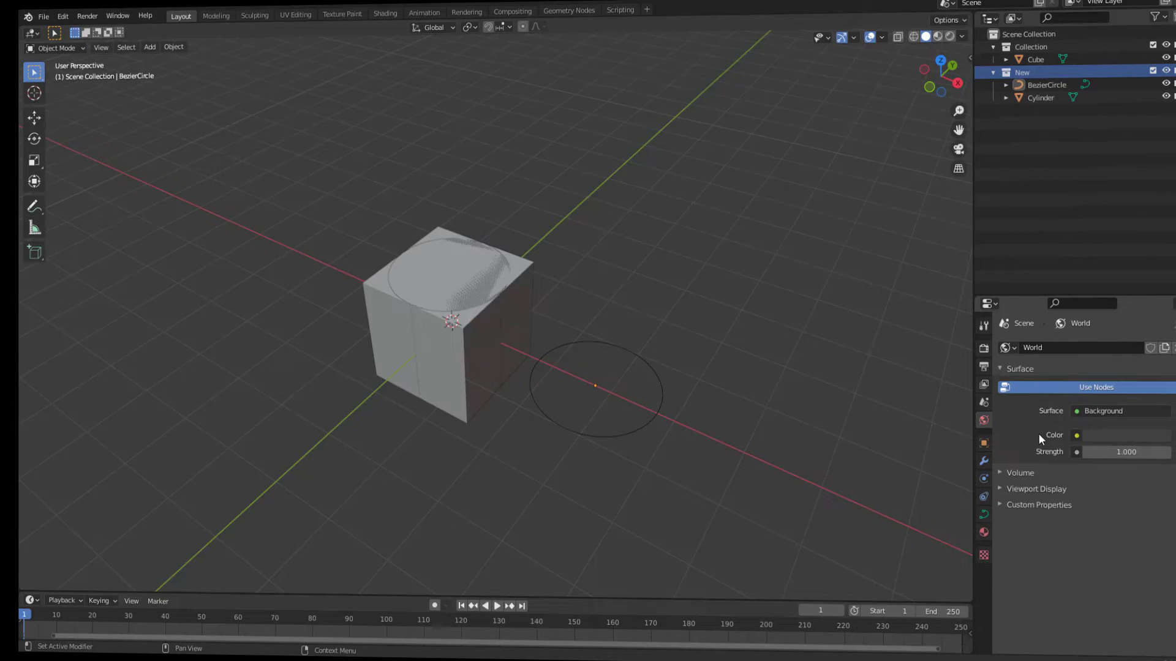
left_click(984, 461)
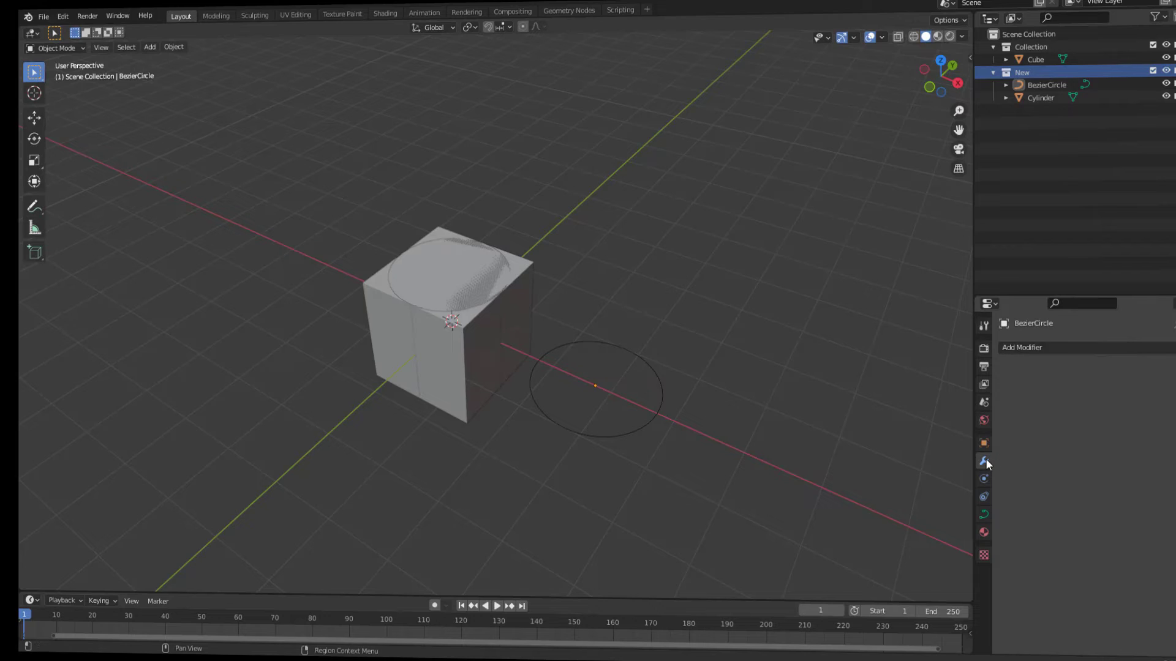
left_click(1043, 349)
key("Escape")
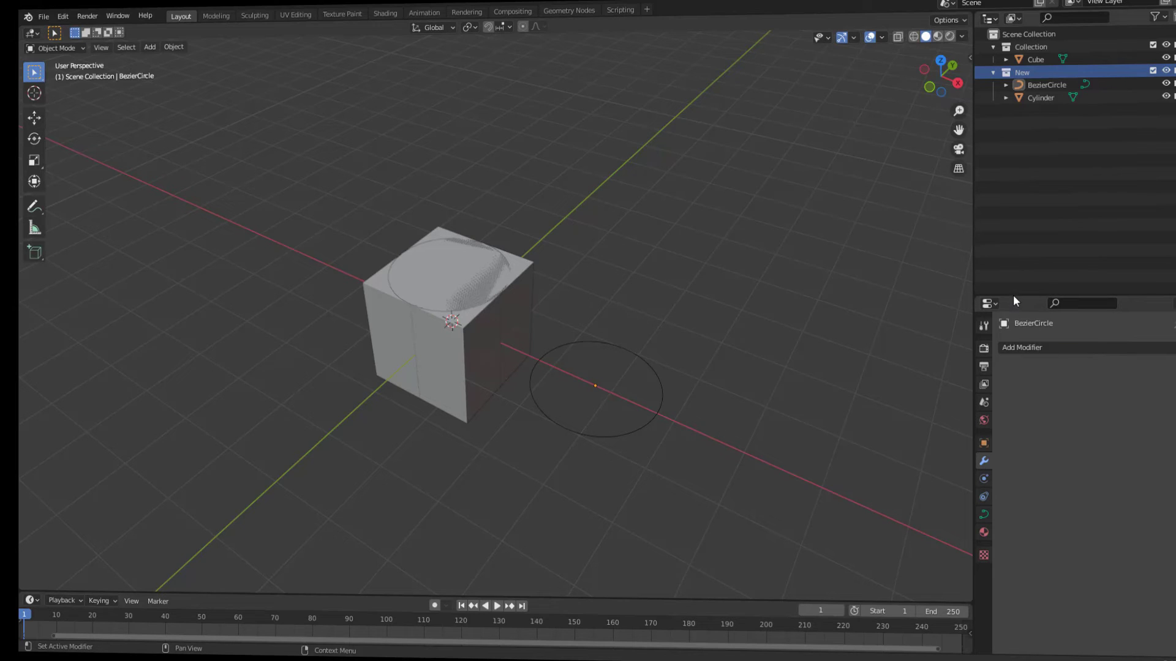
Step: Make the Properties editor taller by raising its border with the Outliner
left_click_drag(1013, 295, 1021, 230)
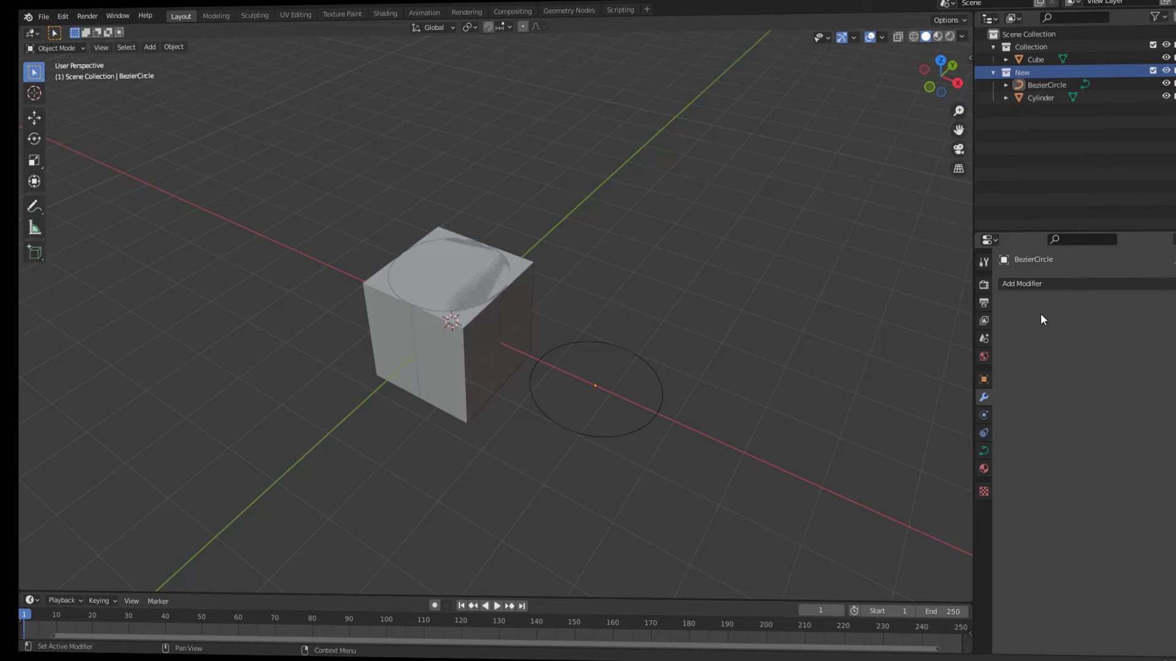